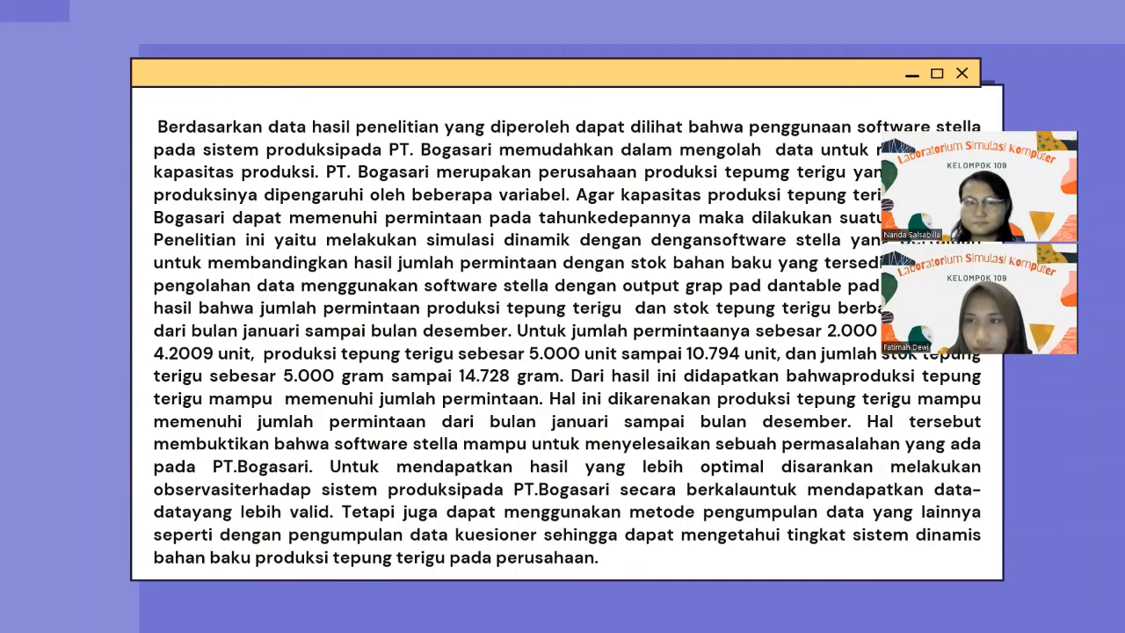
key("Right")
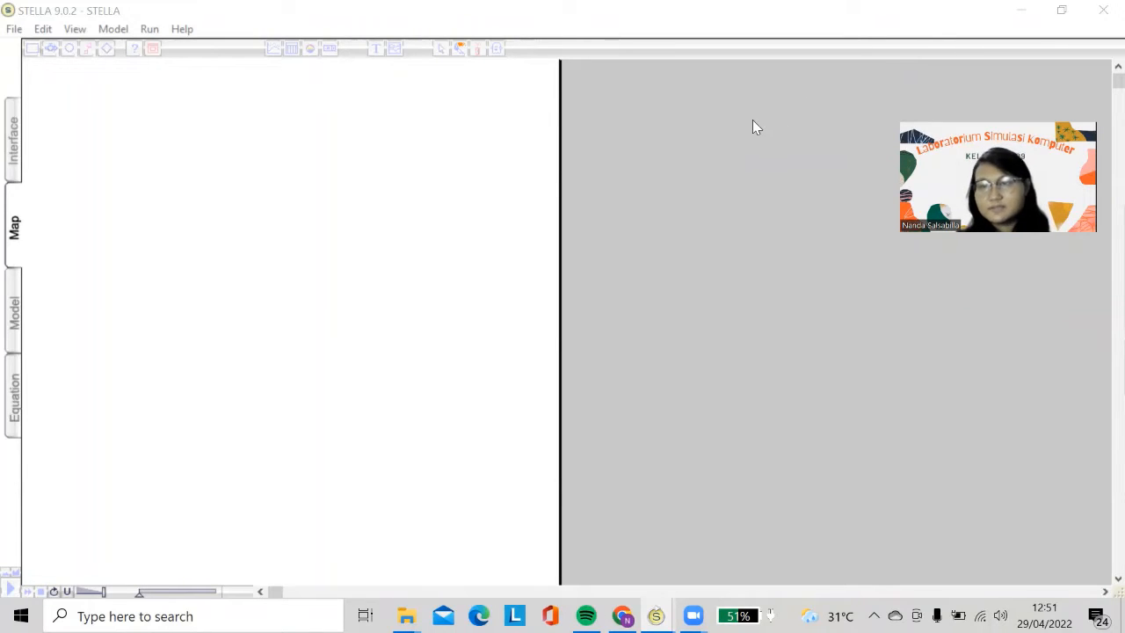
Step: Switch to the Model view and place three stocks one below another on the empty page
left_click(15, 307)
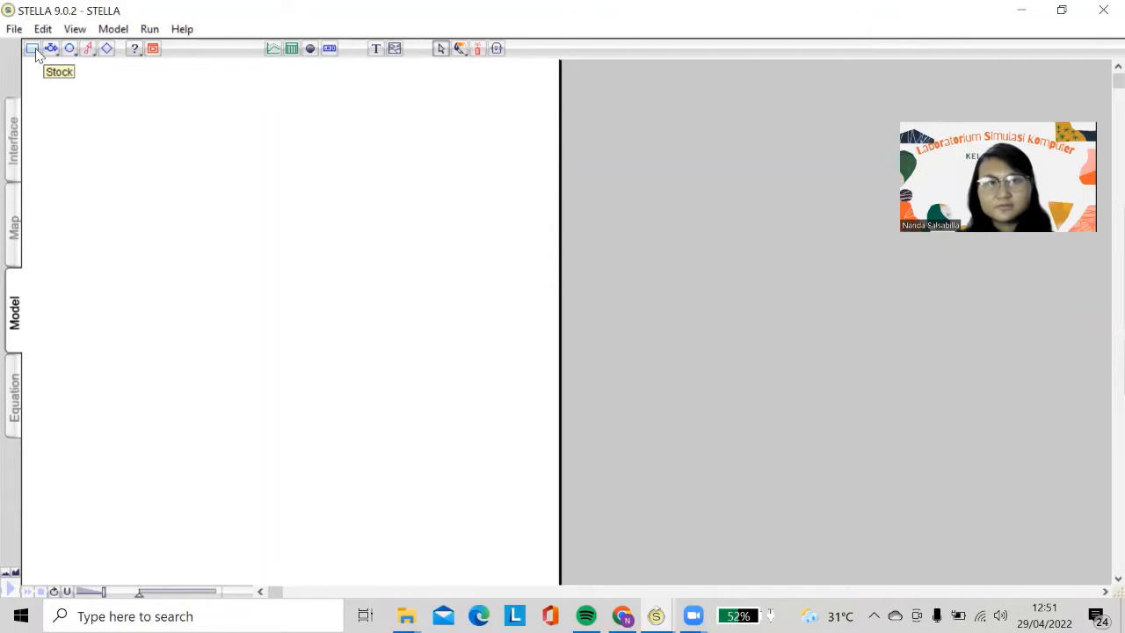
left_click(32, 49)
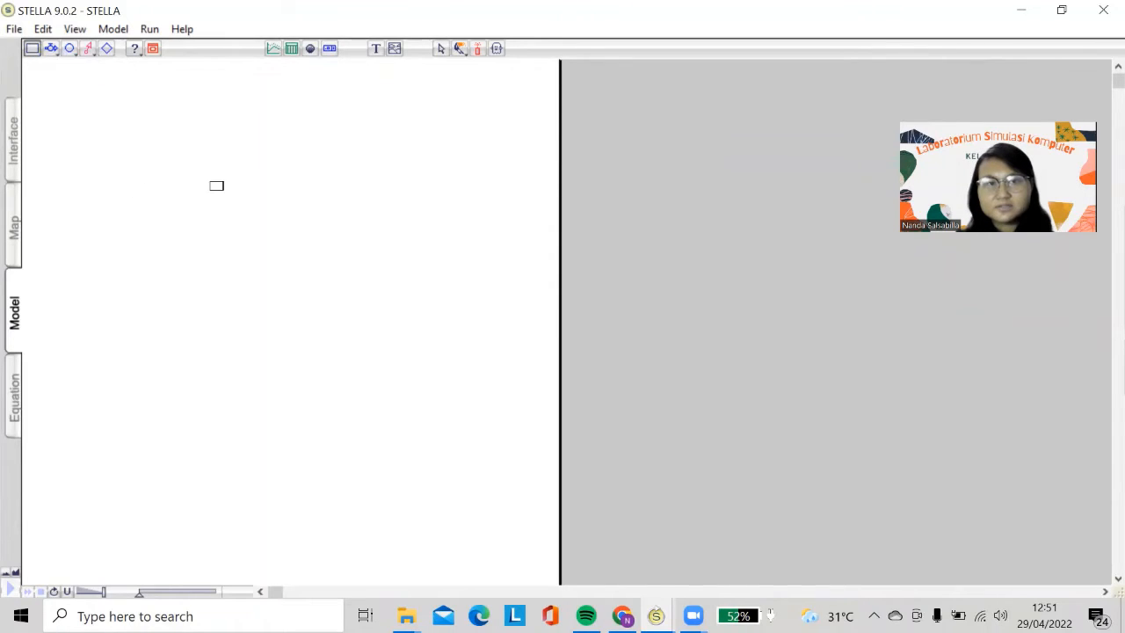
left_click(217, 186)
left_click(32, 50)
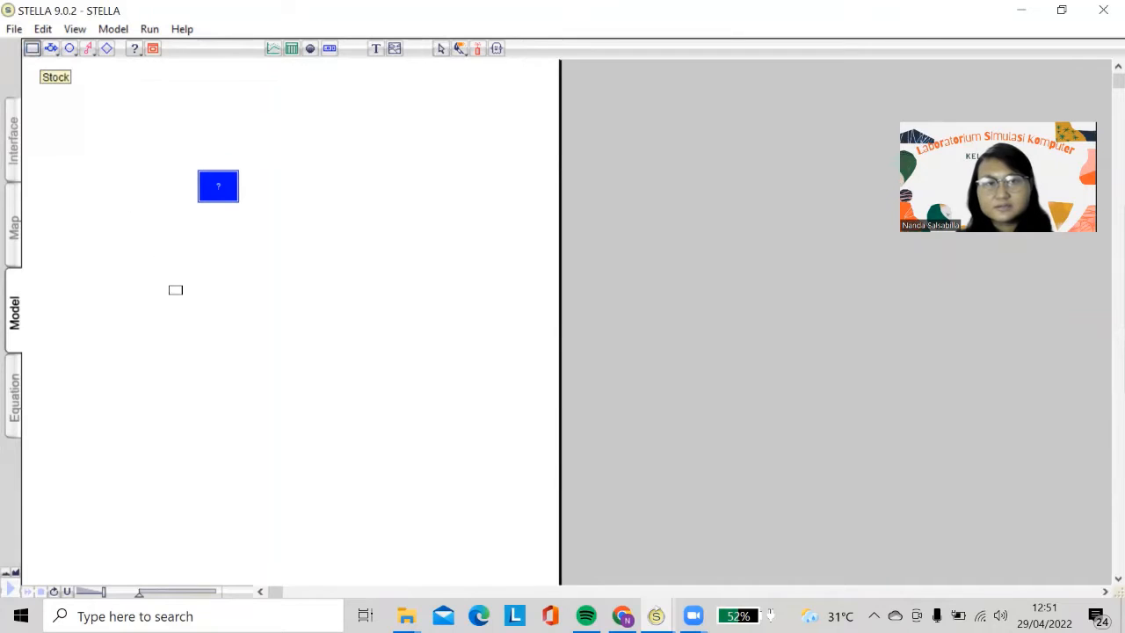
left_click(217, 284)
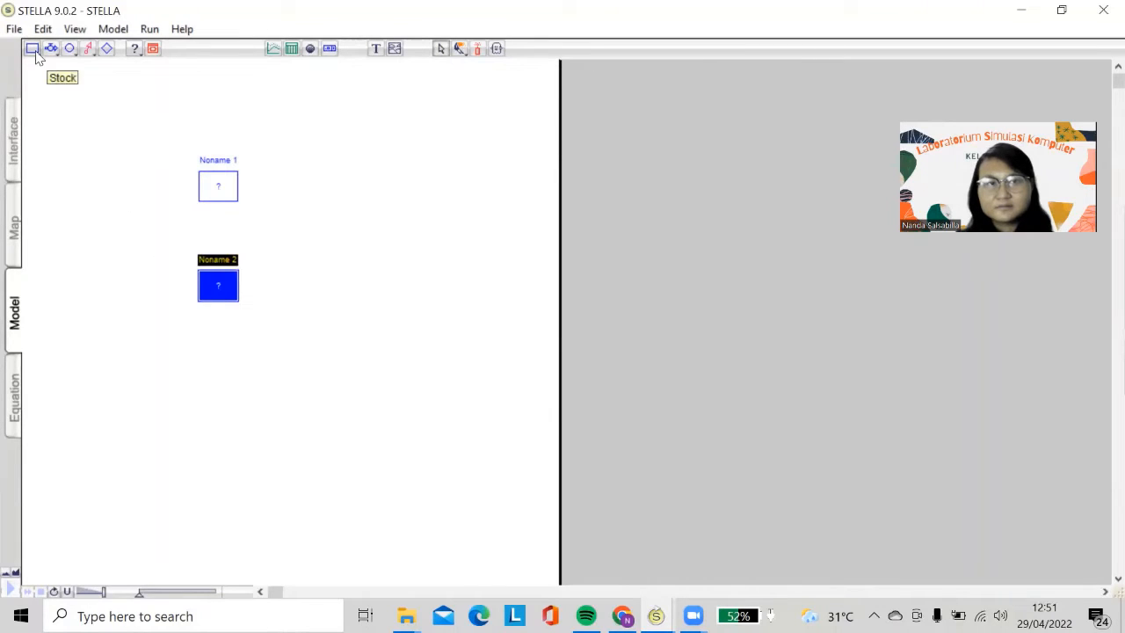
left_click(33, 49)
left_click(211, 371)
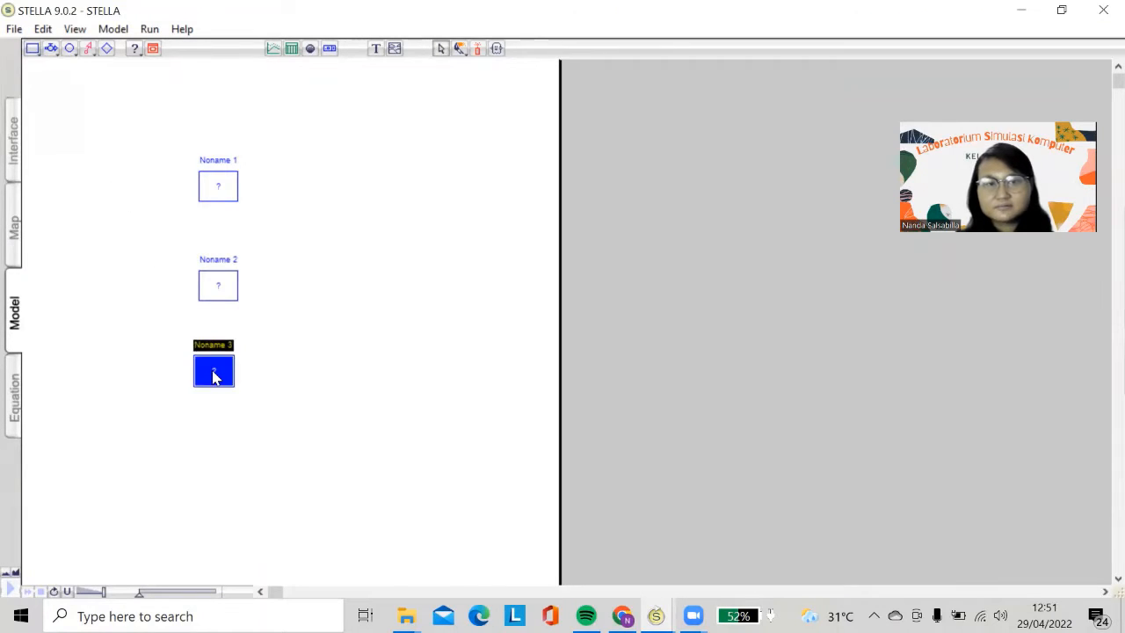
Step: Rename the uppermost stock as JUMLAH PERMINTAAN
left_click(220, 163)
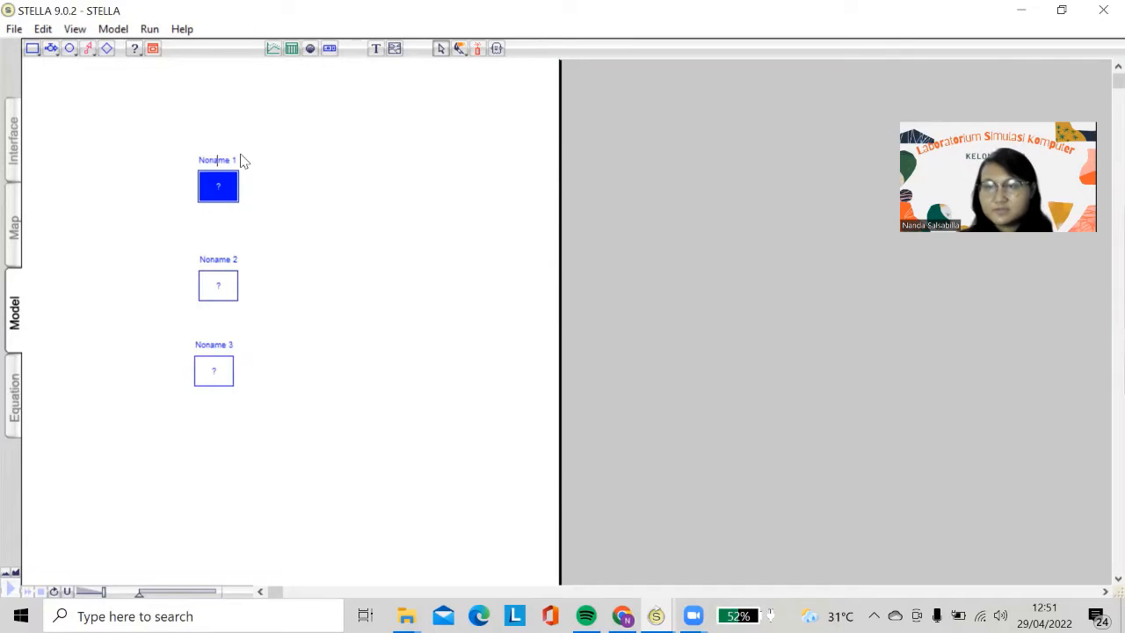
left_click(242, 163)
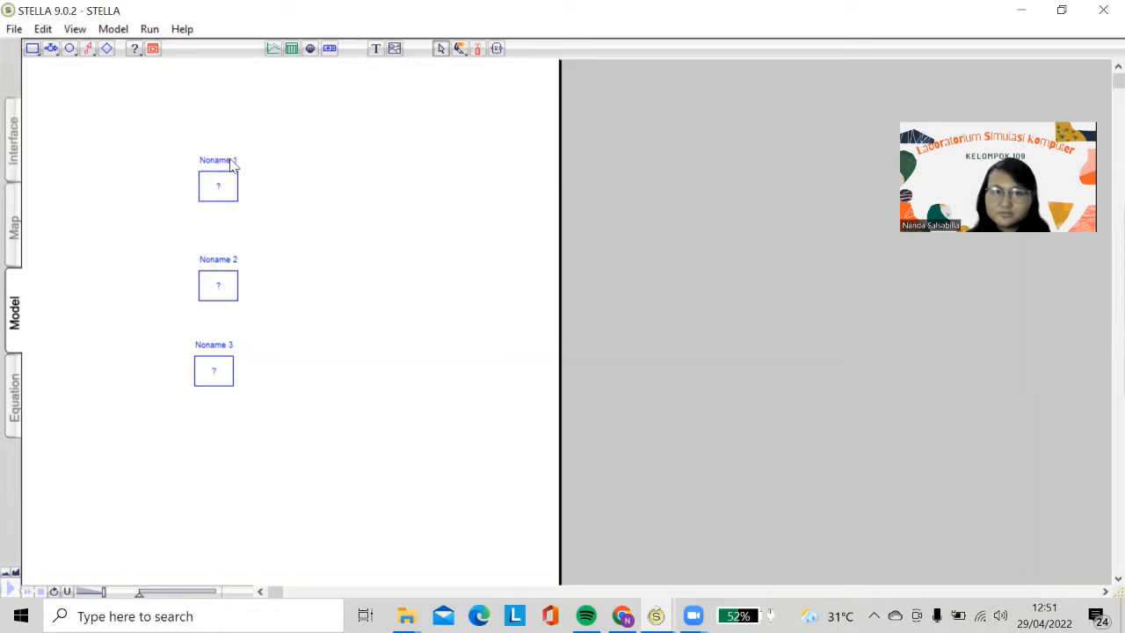
left_click(230, 160)
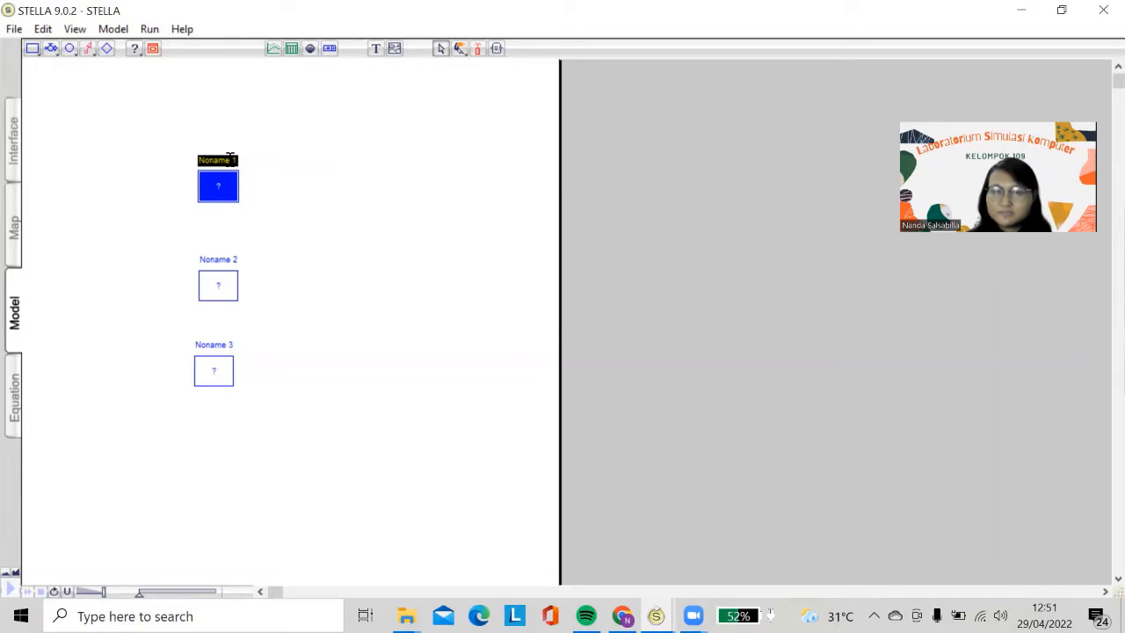
type("J")
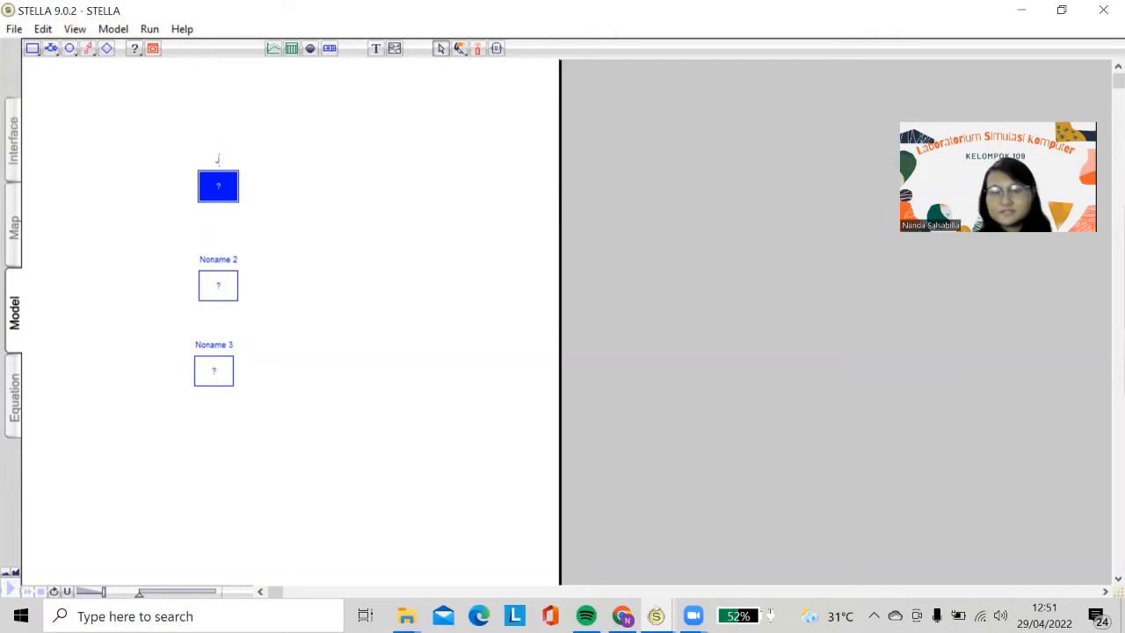
type("UMLAH PERMINTAAN")
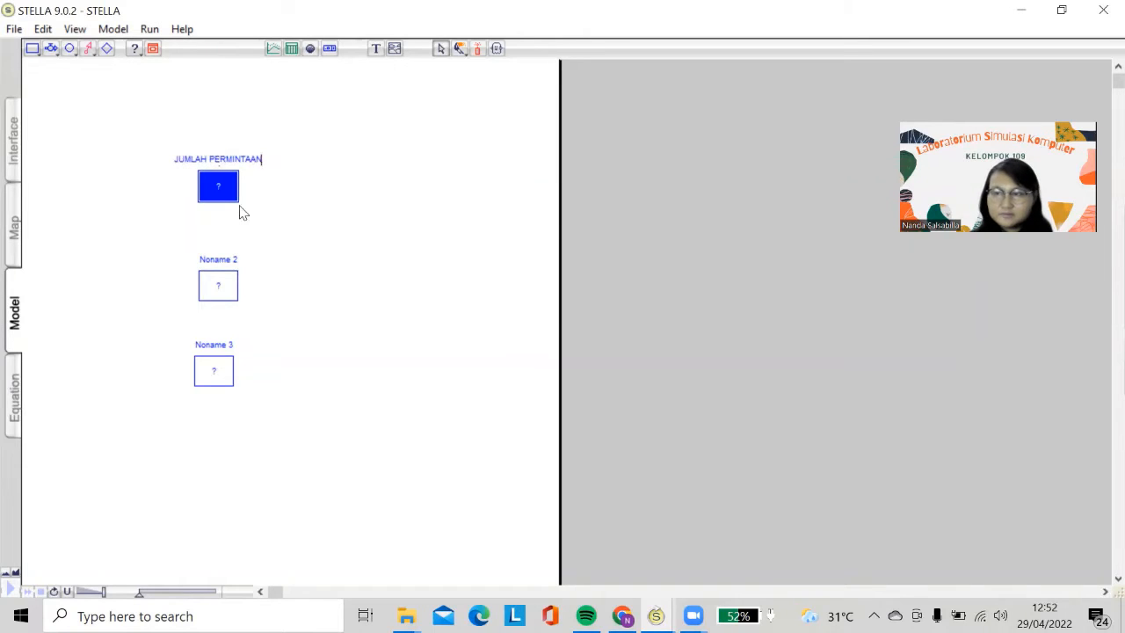
Step: Rename the middle stock as STOK TEPUNG TERIGU
left_click(224, 257)
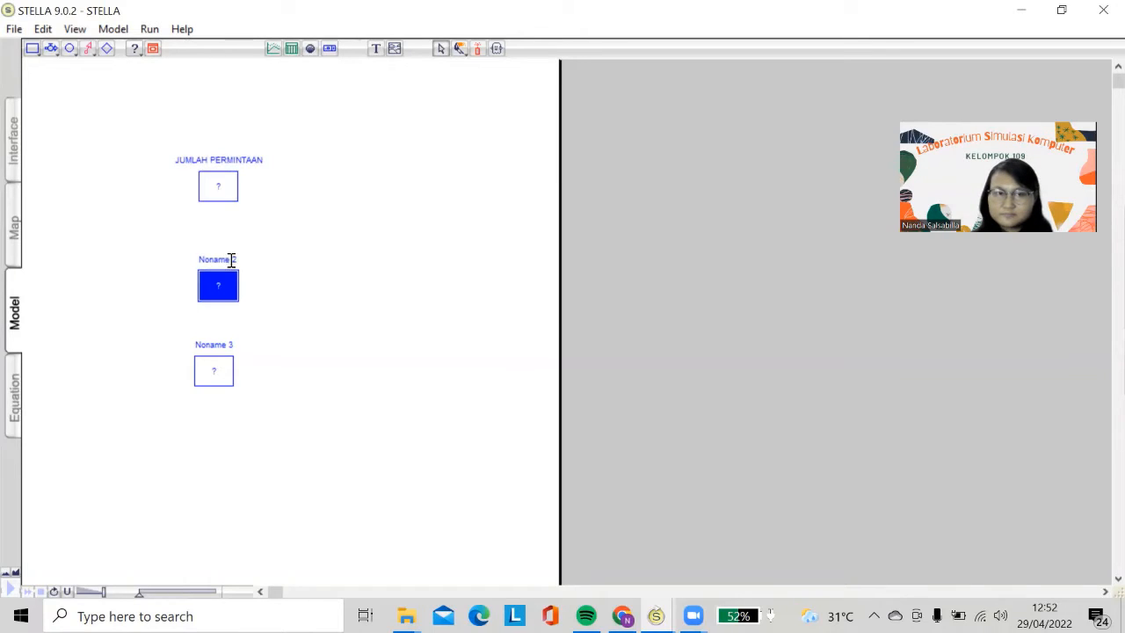
left_click_drag(231, 259, 188, 261)
type("S")
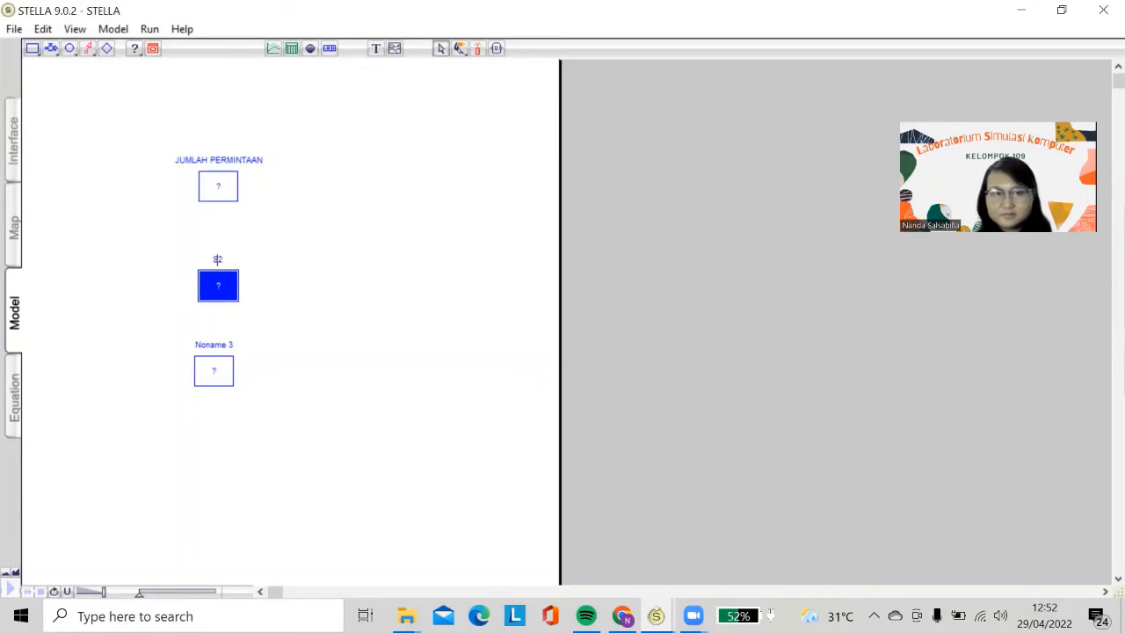
type("TOK")
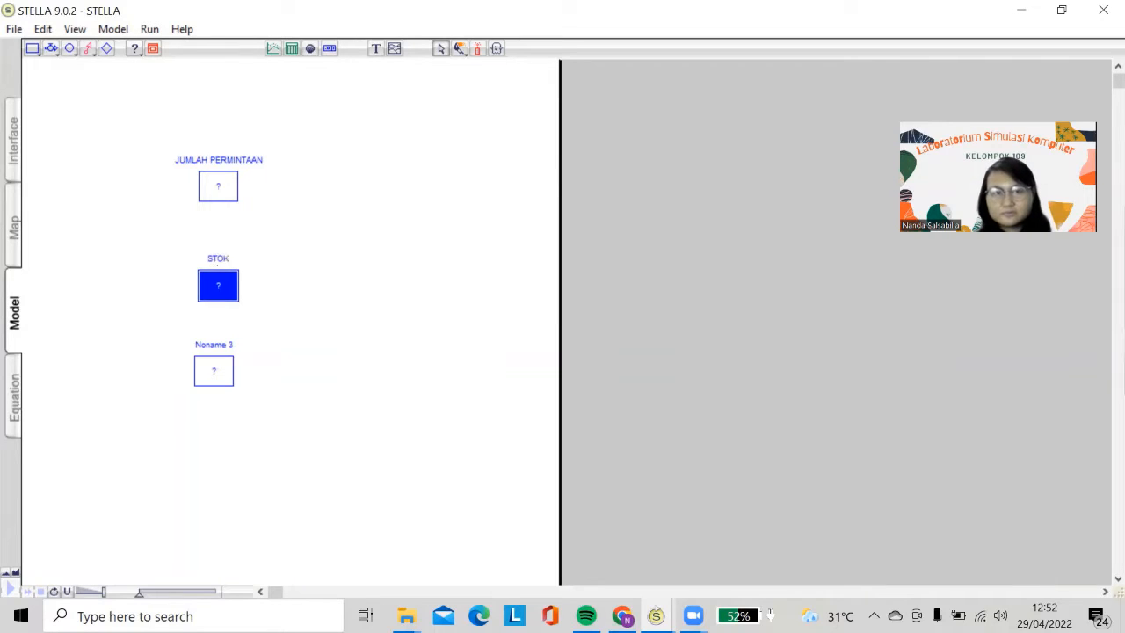
type(" B")
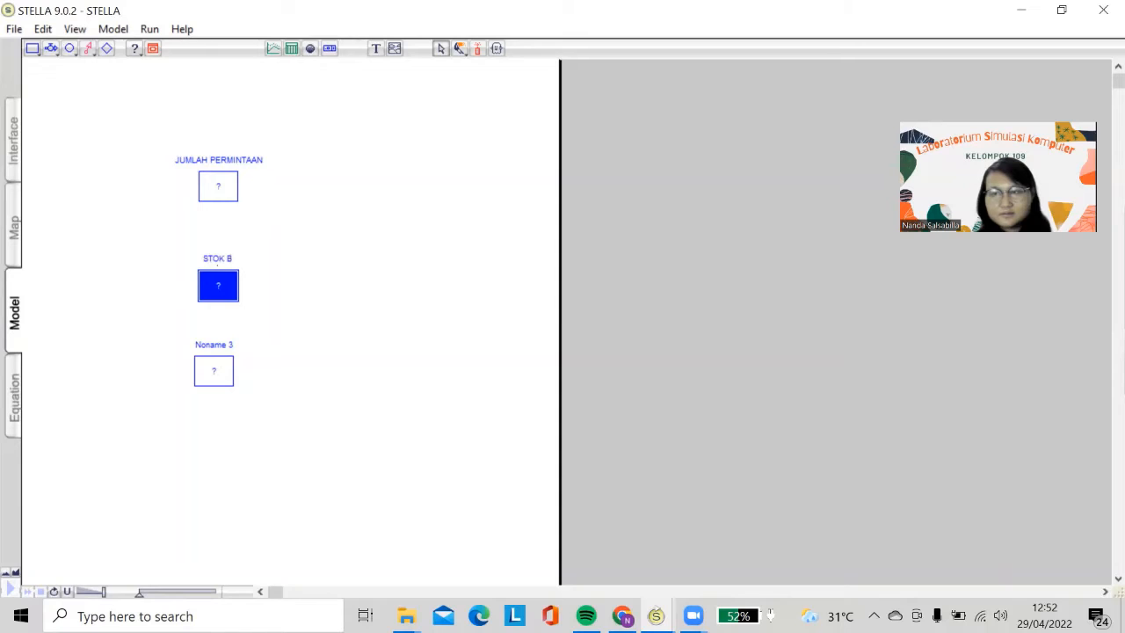
key("BackSpace")
type("T")
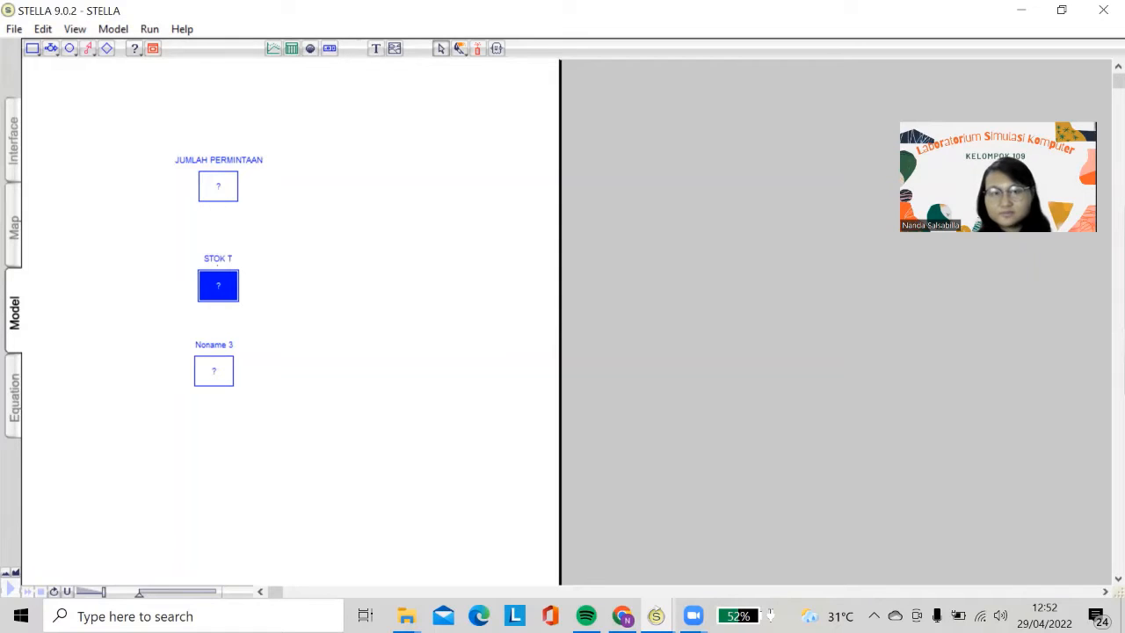
type("EPUNG RT")
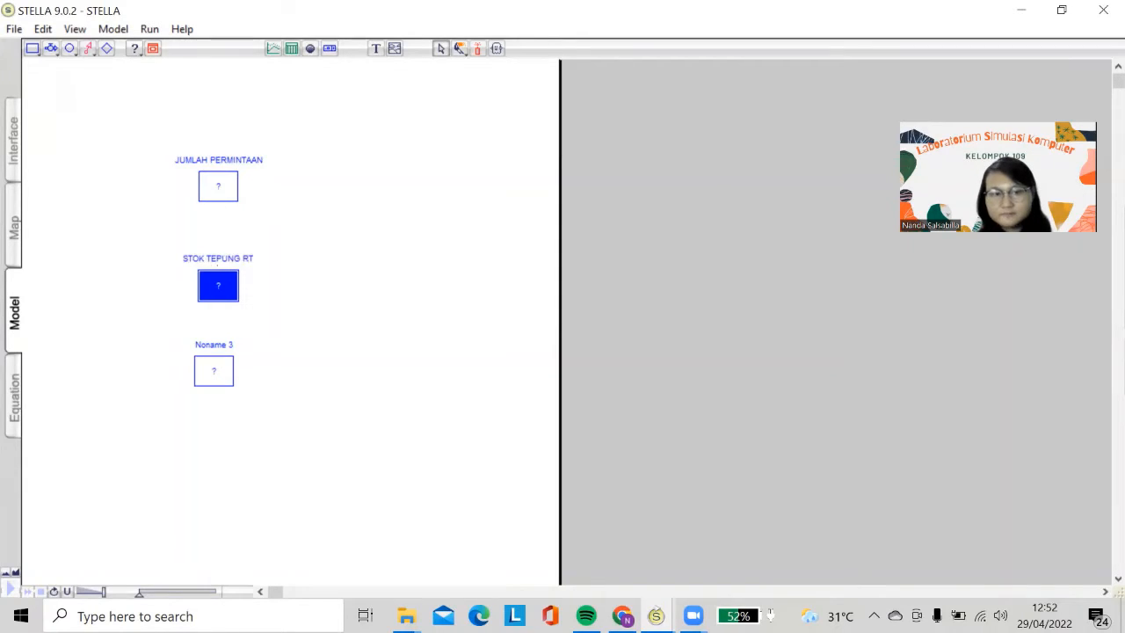
key("BackSpace")
key("BackSpace")
type("TERIGU")
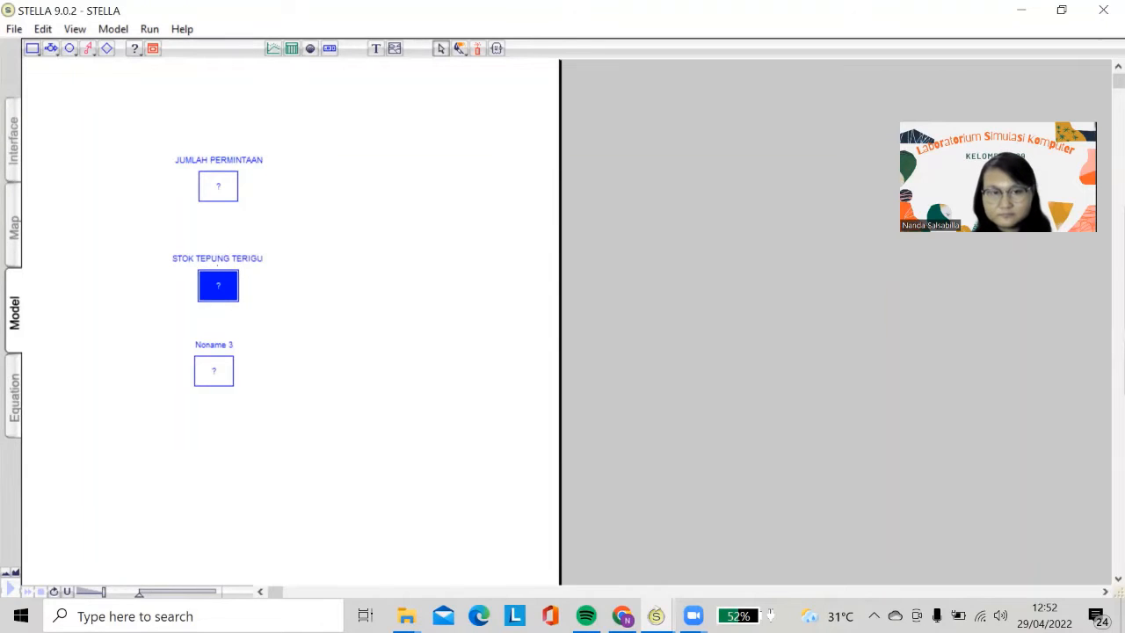
Step: Rename the lowest stock as STOK GANDUM and align it vertically under the other two stocks
left_click(223, 345)
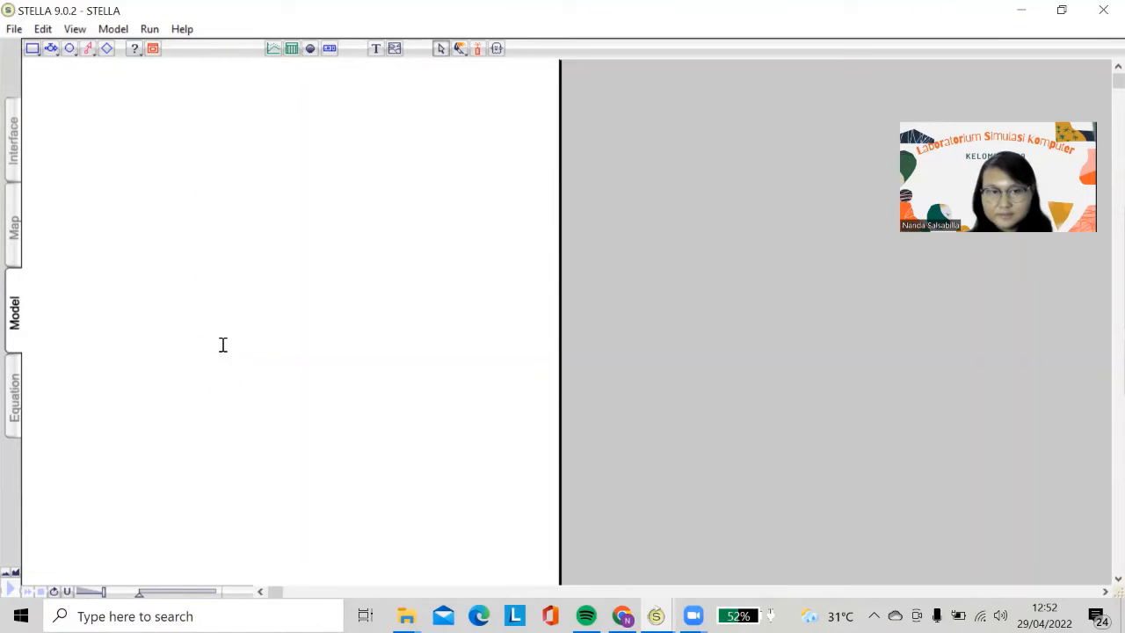
type("STOK GANDUM")
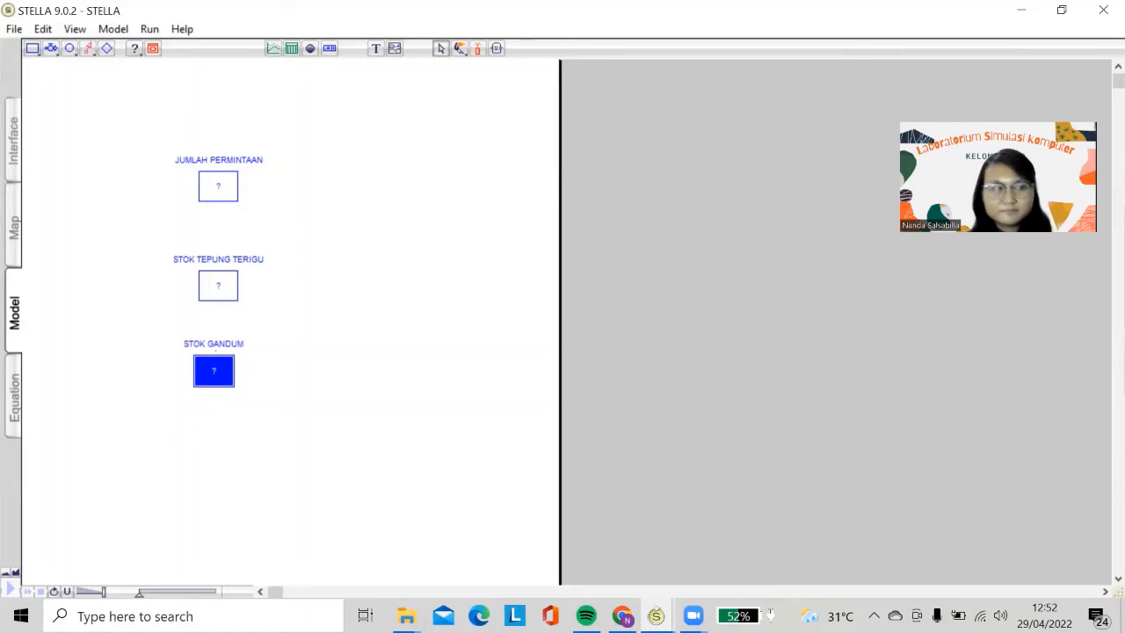
left_click(226, 363)
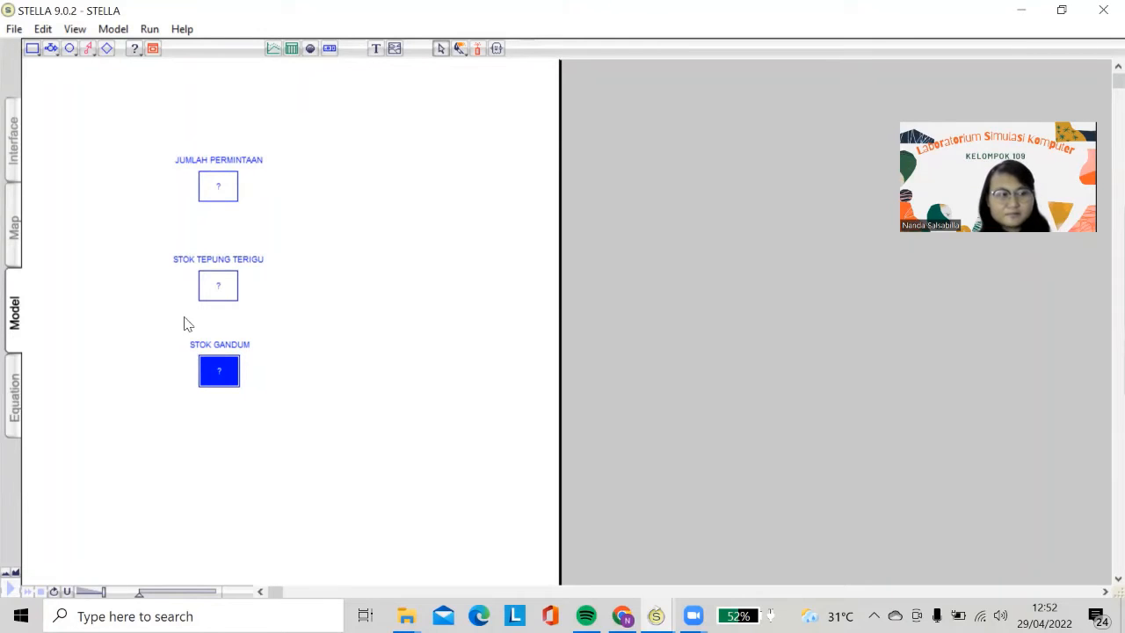
Step: Draw a flow from the right toward the JUMLAH PERMINTAAN stock and an outflow from that stock to its left
left_click(51, 48)
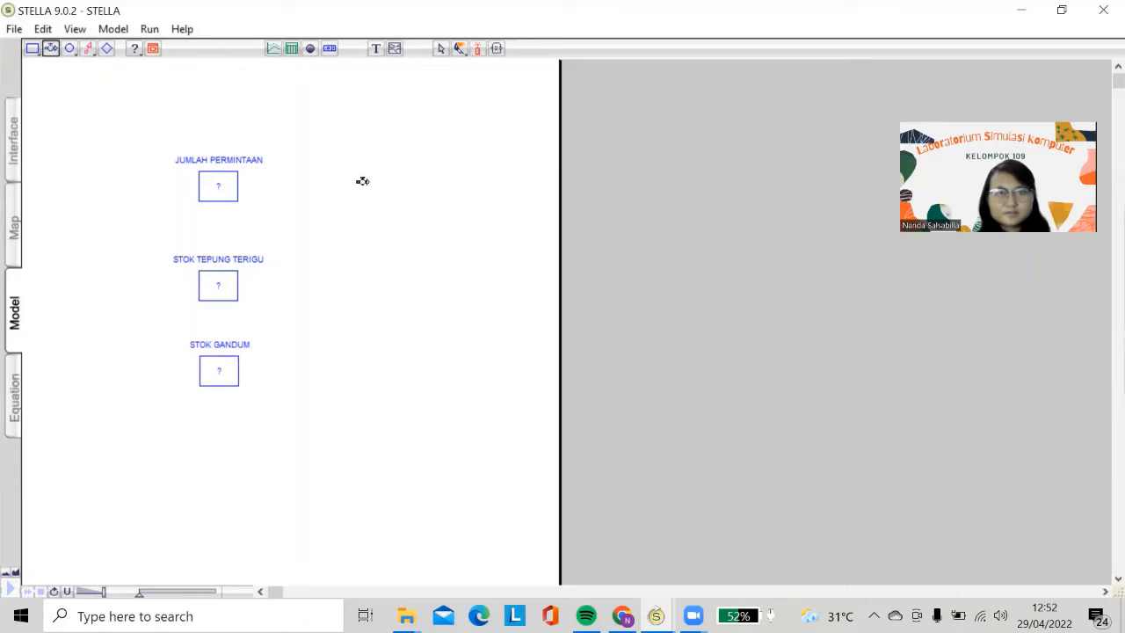
mouse_move(369, 183)
left_mouse_down()
mouse_move(251, 193)
mouse_move(234, 185)
left_mouse_up()
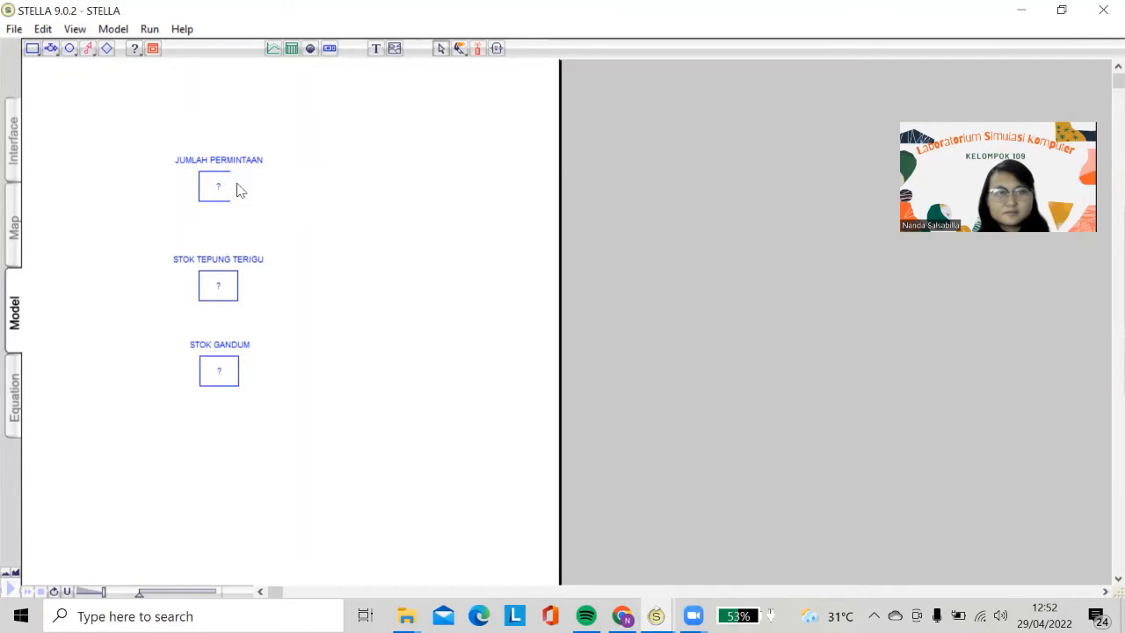
left_click(51, 48)
left_click_drag(201, 181, 80, 186)
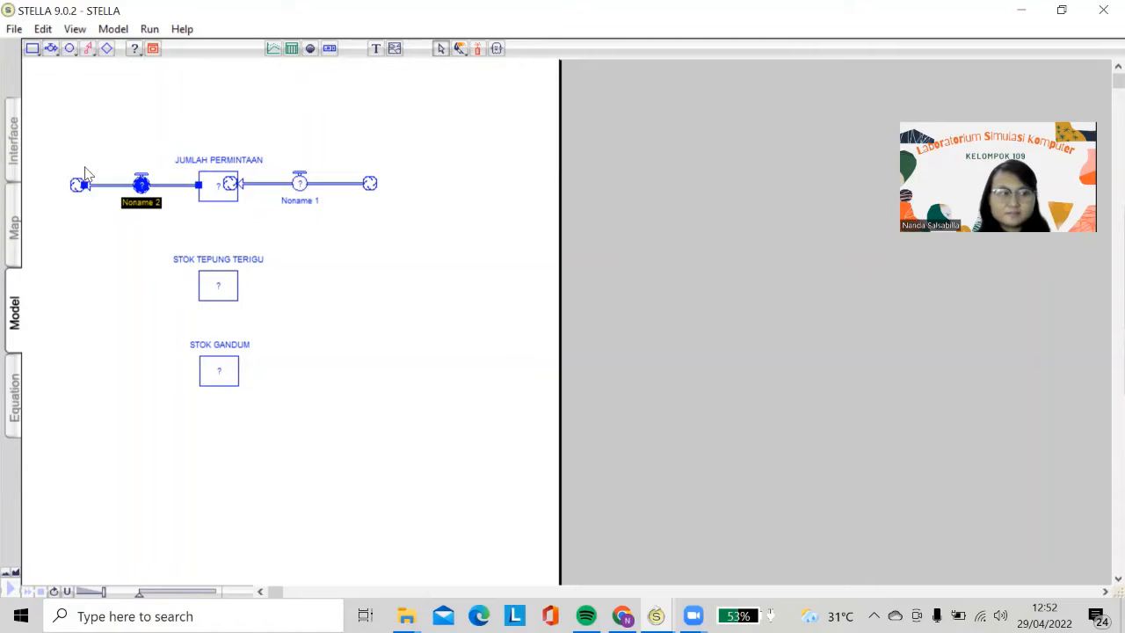
Step: Rename the flow on the right of the JUMLAH PERMINTAAN stock as PENINGKATAN PEMAKAIAN
left_click(309, 197)
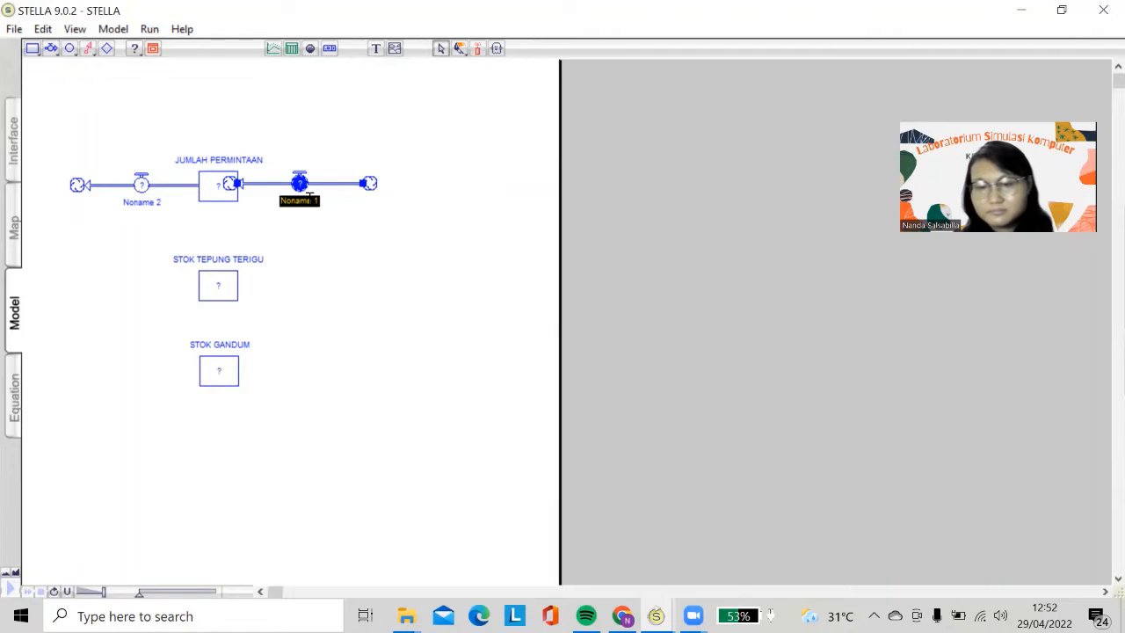
left_click(309, 197)
type("PENIN")
type("G")
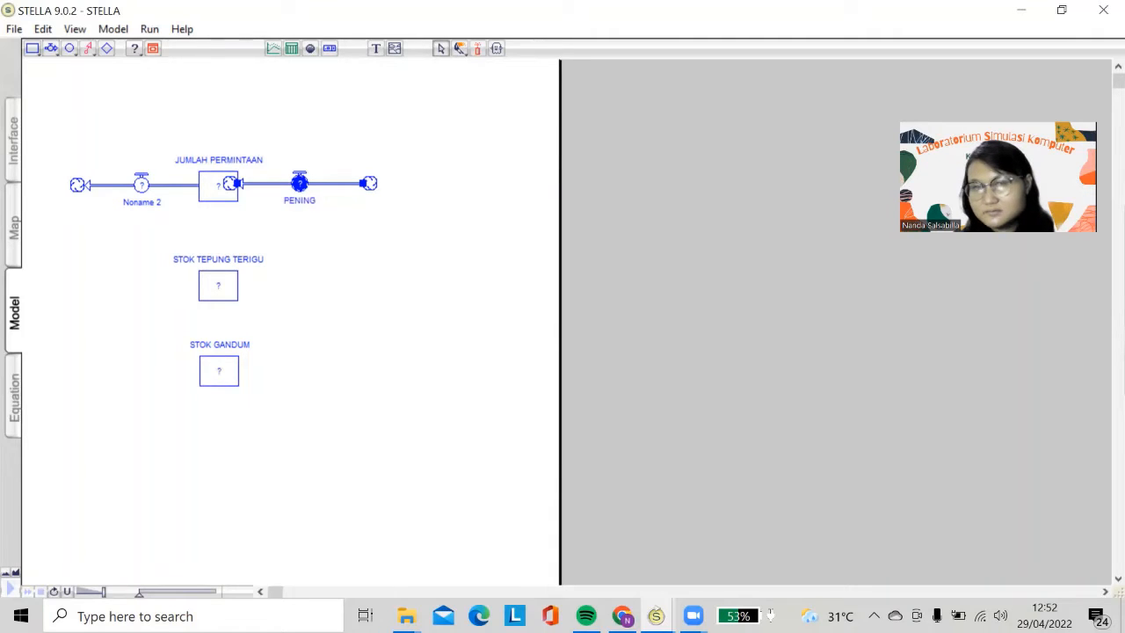
type("KATAN")
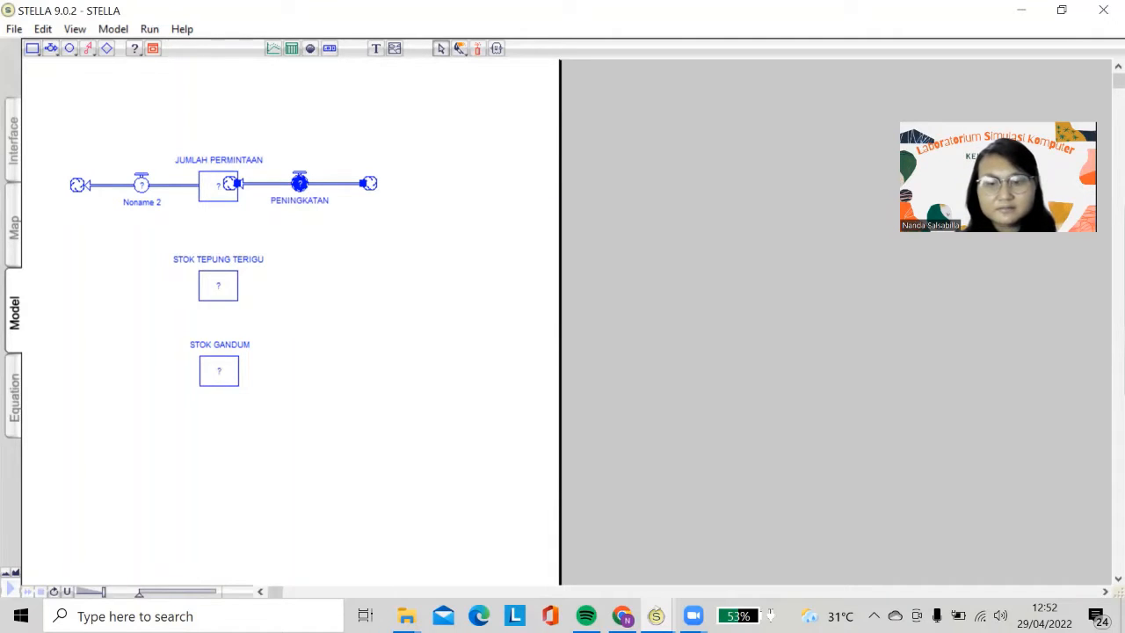
type(" PEMAKAI")
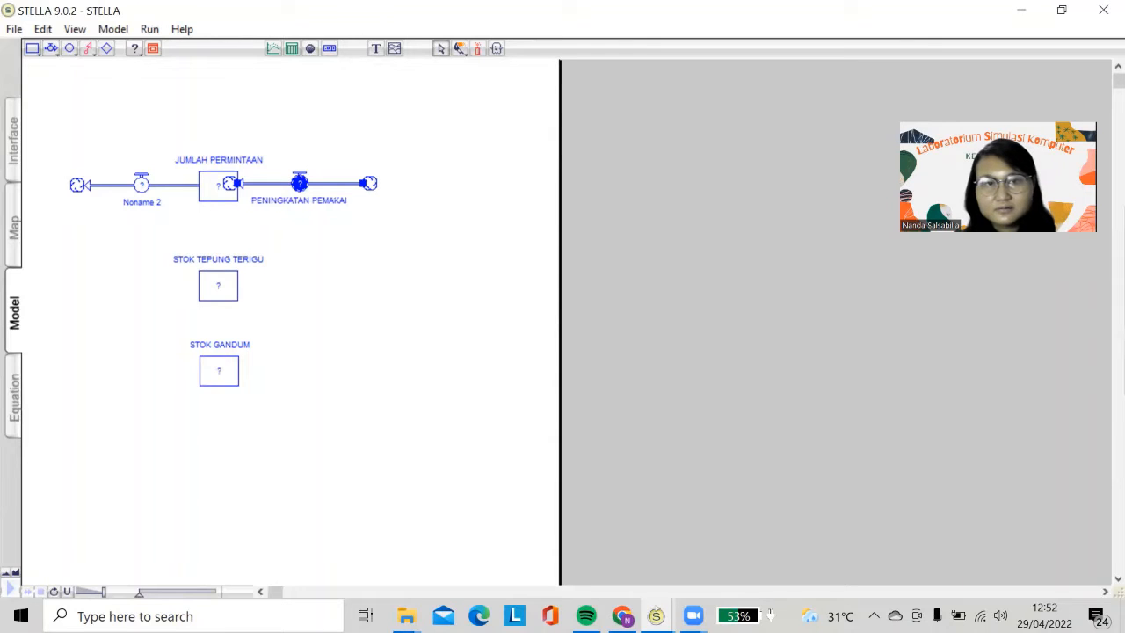
type("AN")
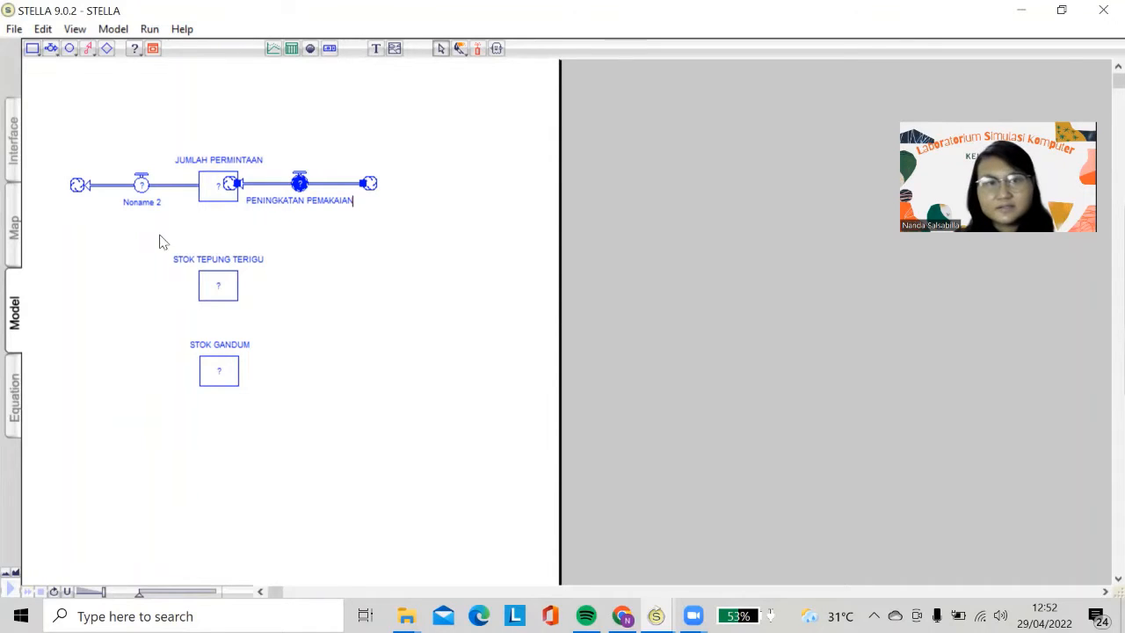
Step: Rename the outflow on the left of the JUMLAH PERMINTAAN stock as PENURUNAN DAYA BELI
left_click(139, 203)
left_click_drag(149, 203, 117, 203)
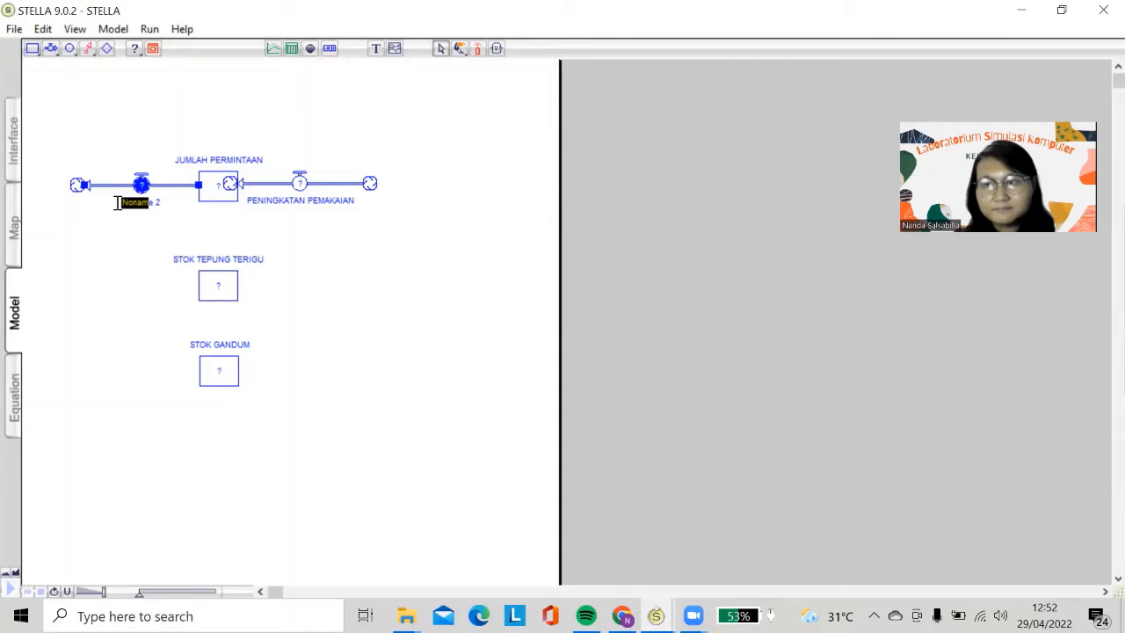
key("BackSpace")
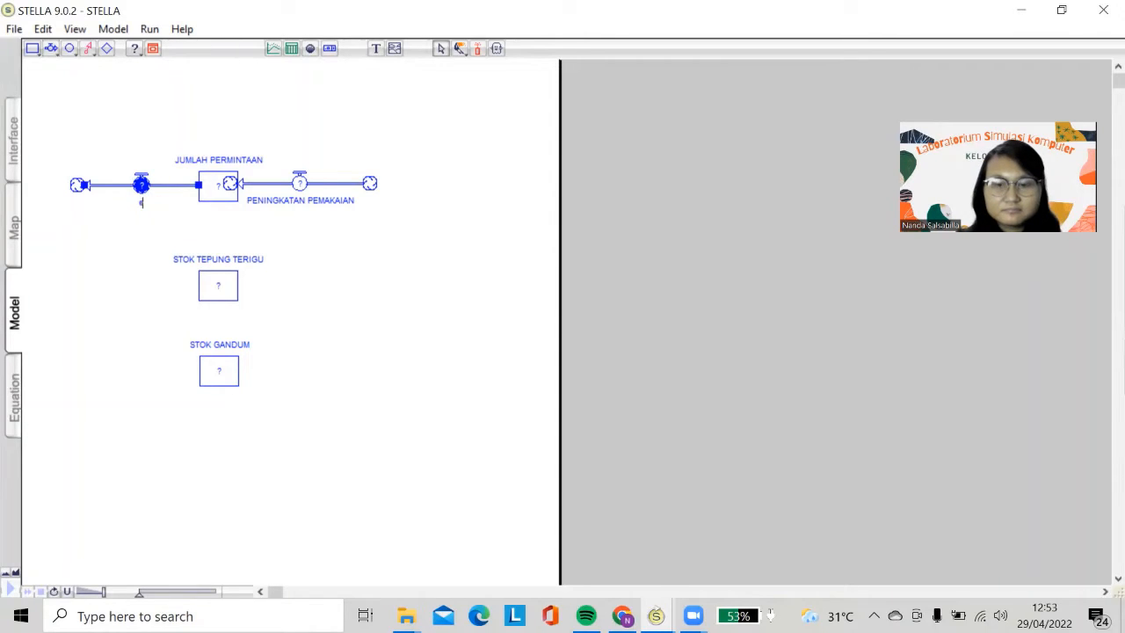
type("PENURUNAN")
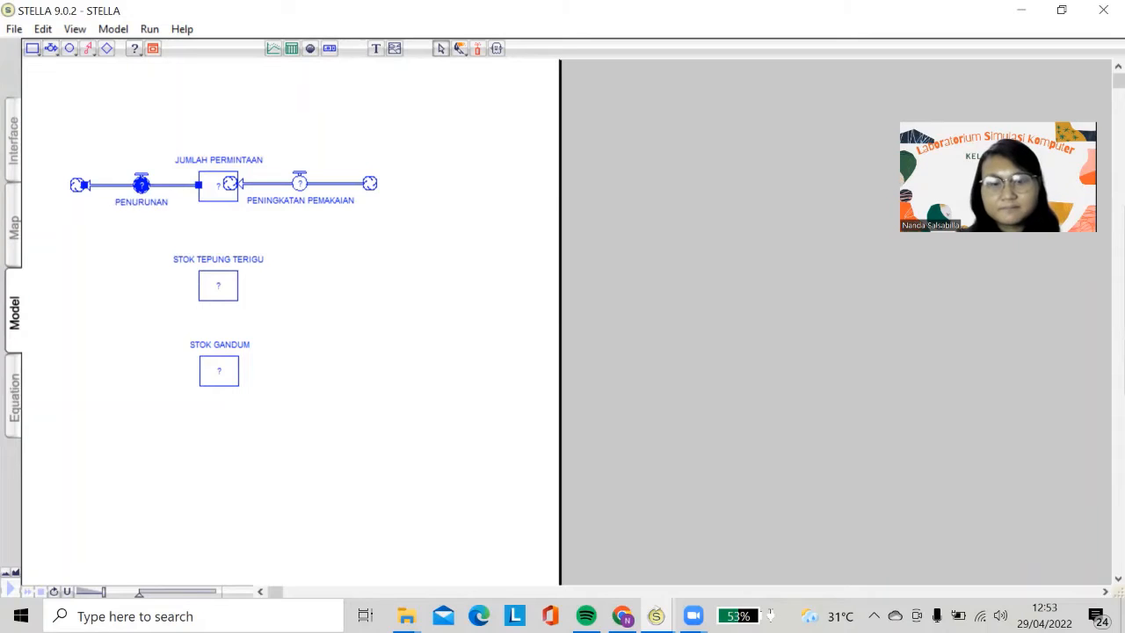
type(" DAYA BELI")
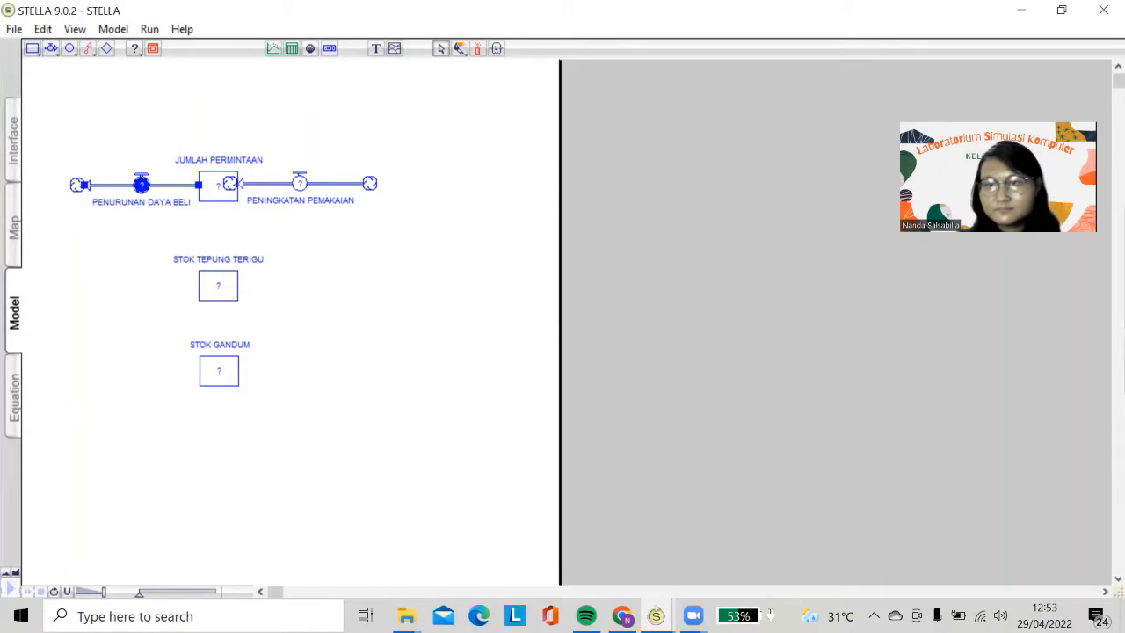
Step: Shift the JUMLAH PERMINTAAN stock slightly onto the loose end of the PENINGKATAN PEMAKAIAN flow to join them
left_click(233, 184)
left_click(233, 191)
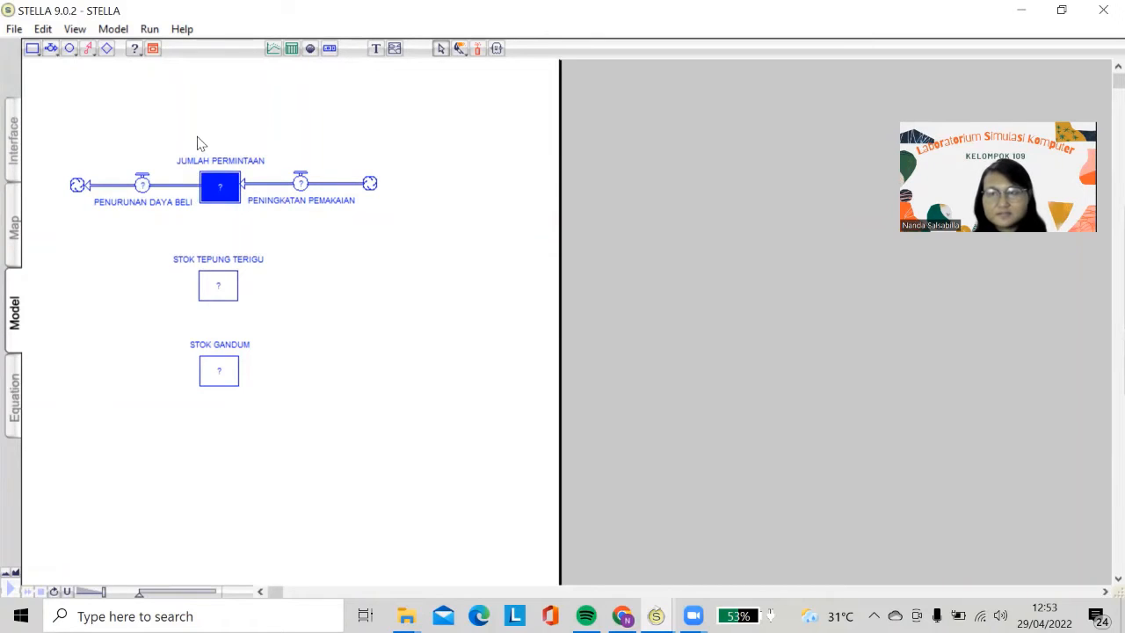
Step: Place one converter above the PENURUNAN DAYA BELI flow and another above the PENINGKATAN PEMAKAIAN flow
left_click(70, 49)
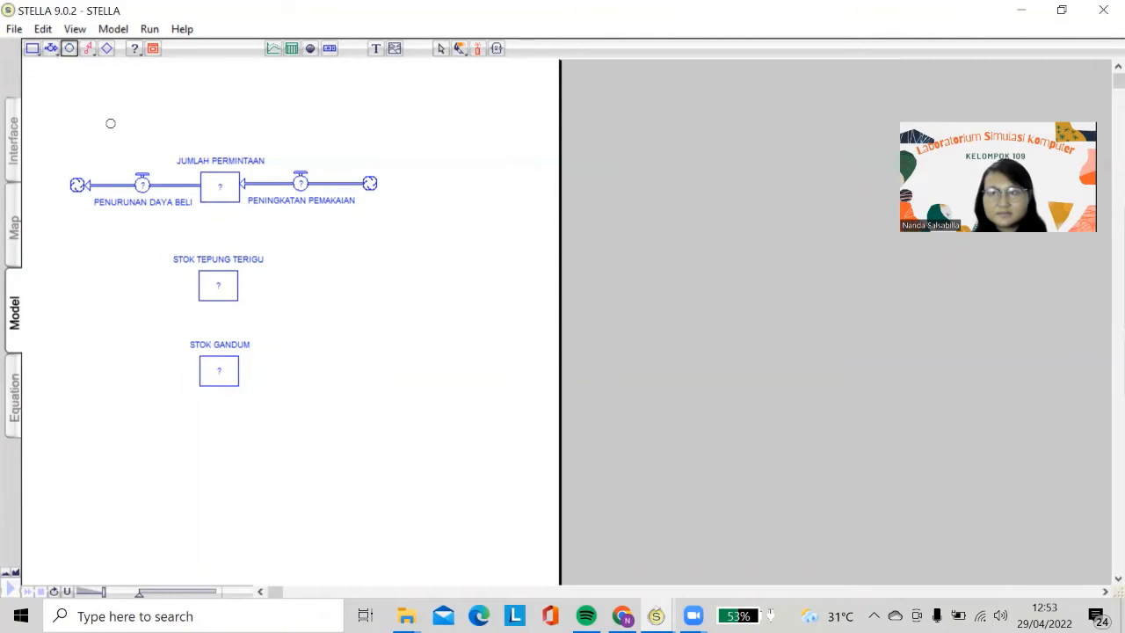
left_click(111, 123)
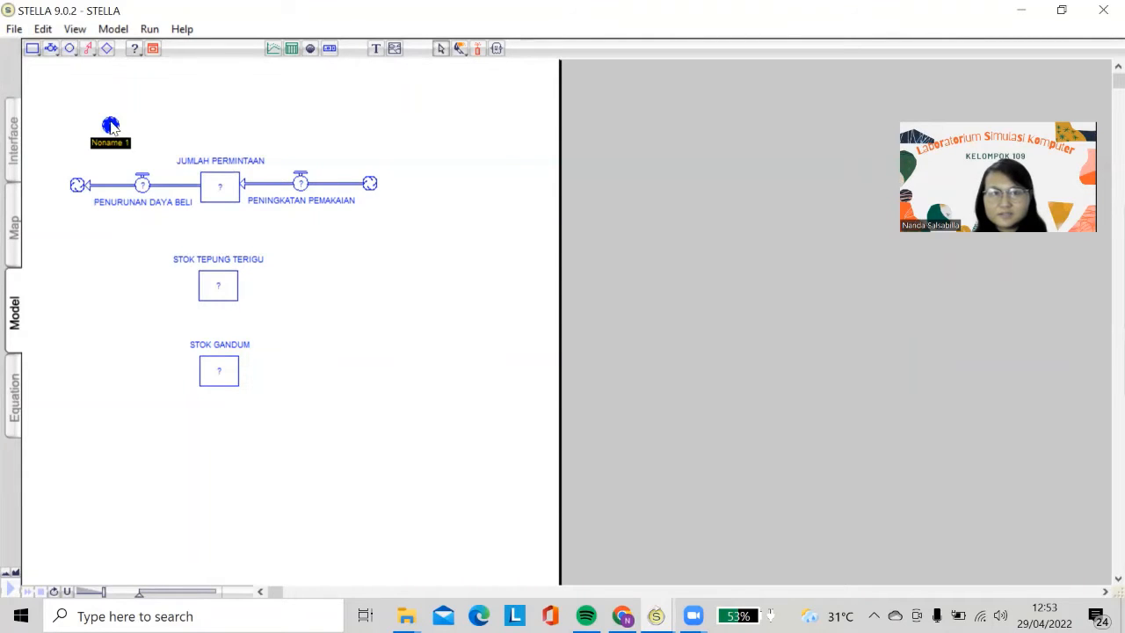
left_click(68, 50)
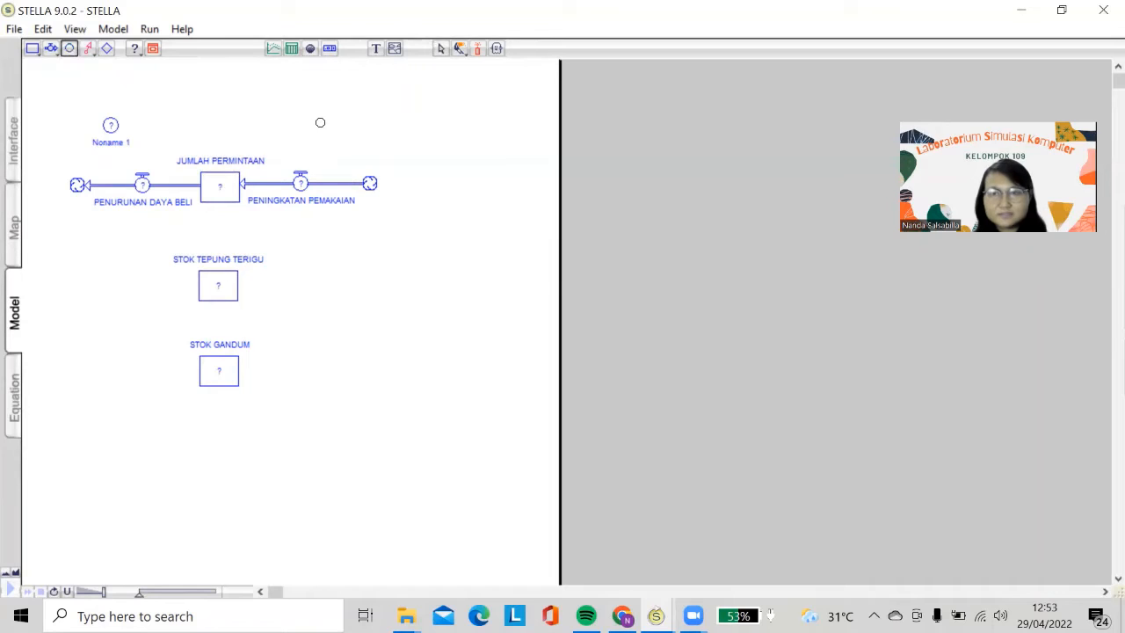
left_click(320, 122)
Step: Rename the converter above the PENURUNAN DAYA BELI flow as PRESENTASE PENURUNAN
left_click(120, 144)
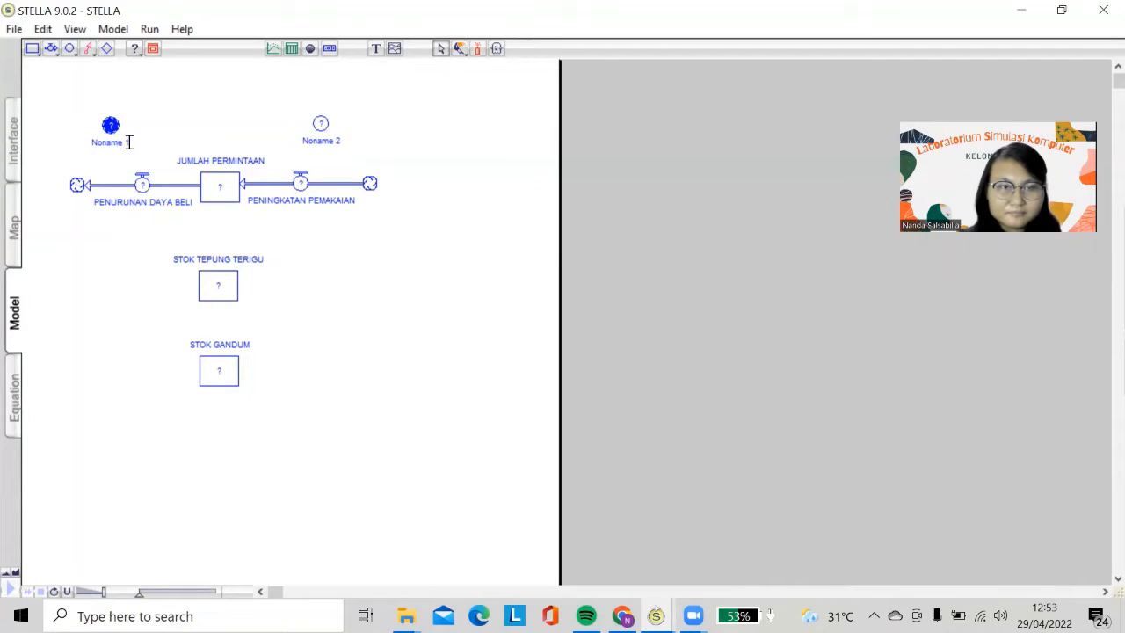
left_click_drag(131, 142, 87, 149)
key("BackSpace")
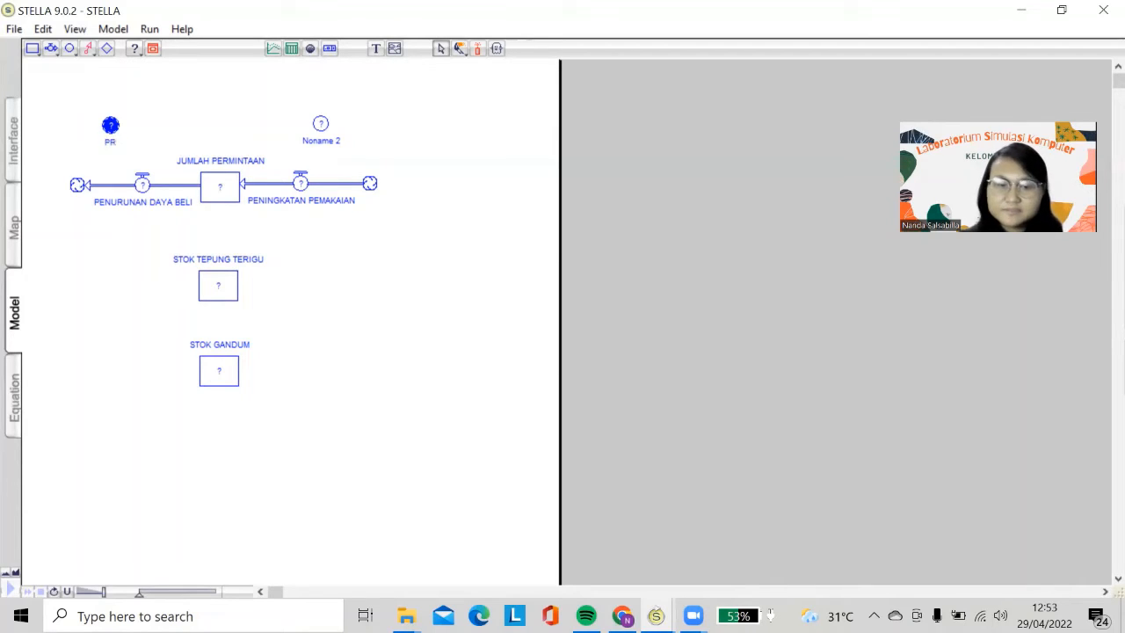
type("PRESENTASW")
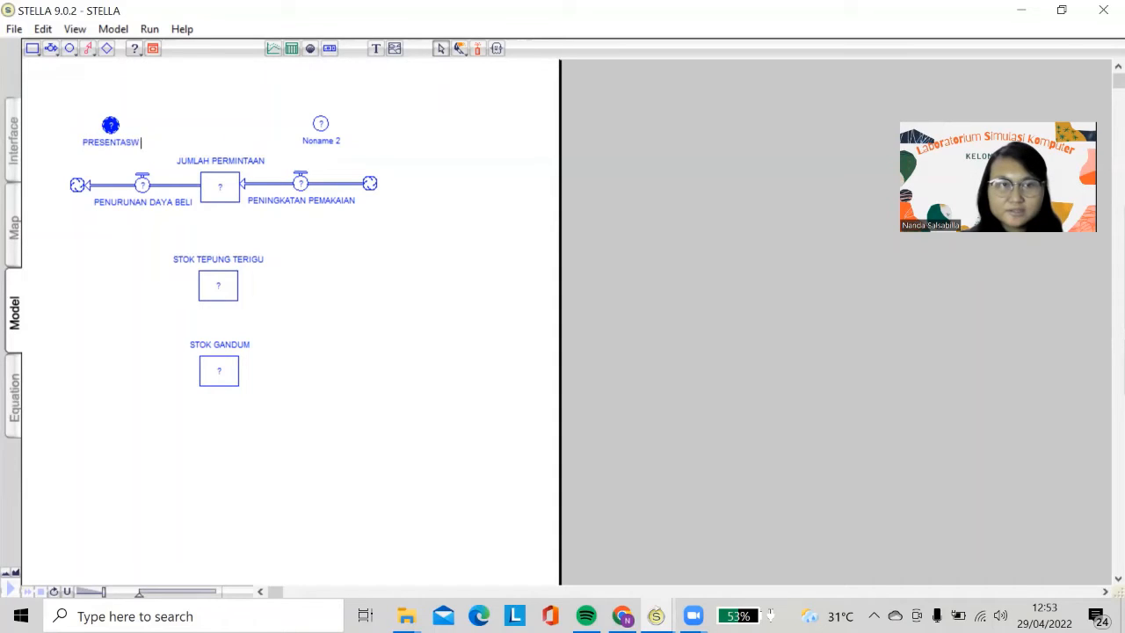
key("BackSpace")
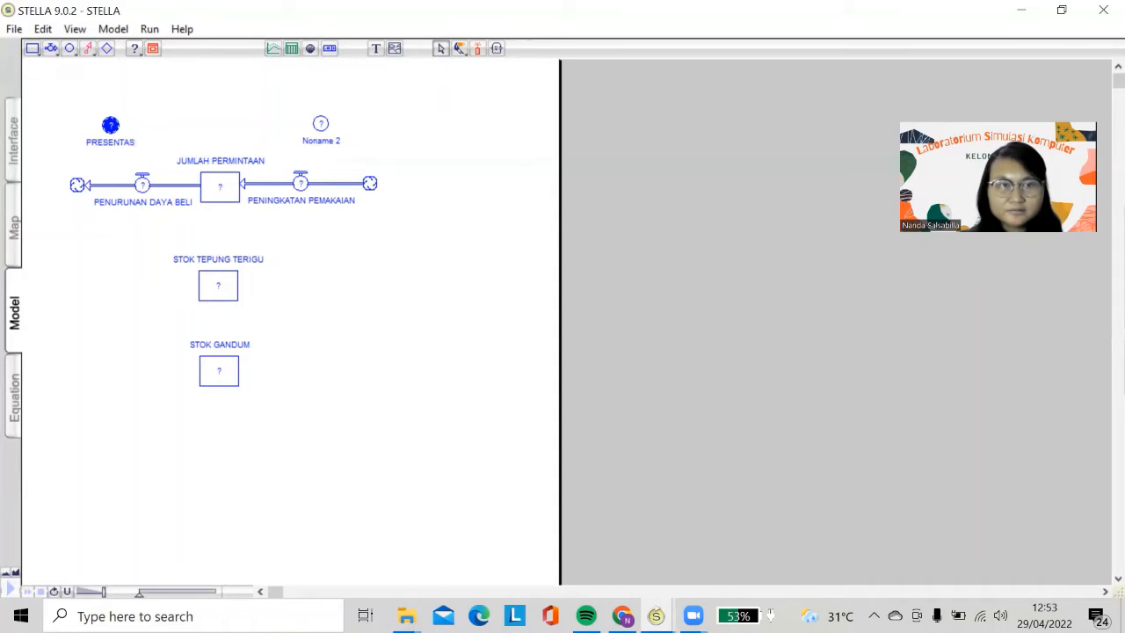
type("E PENUR")
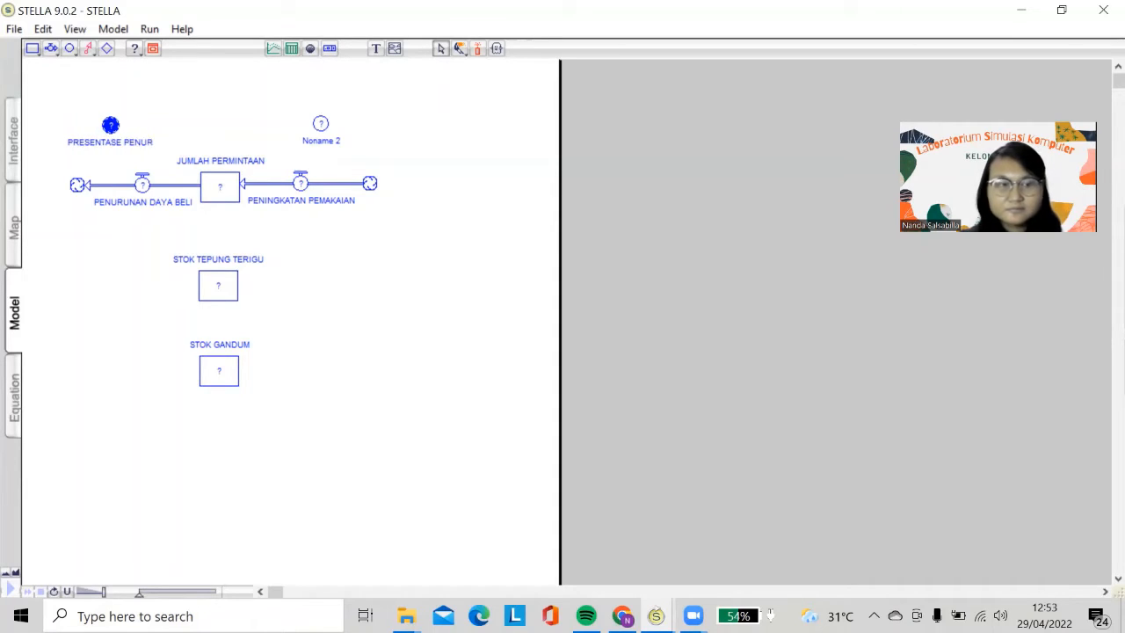
type("UNAN")
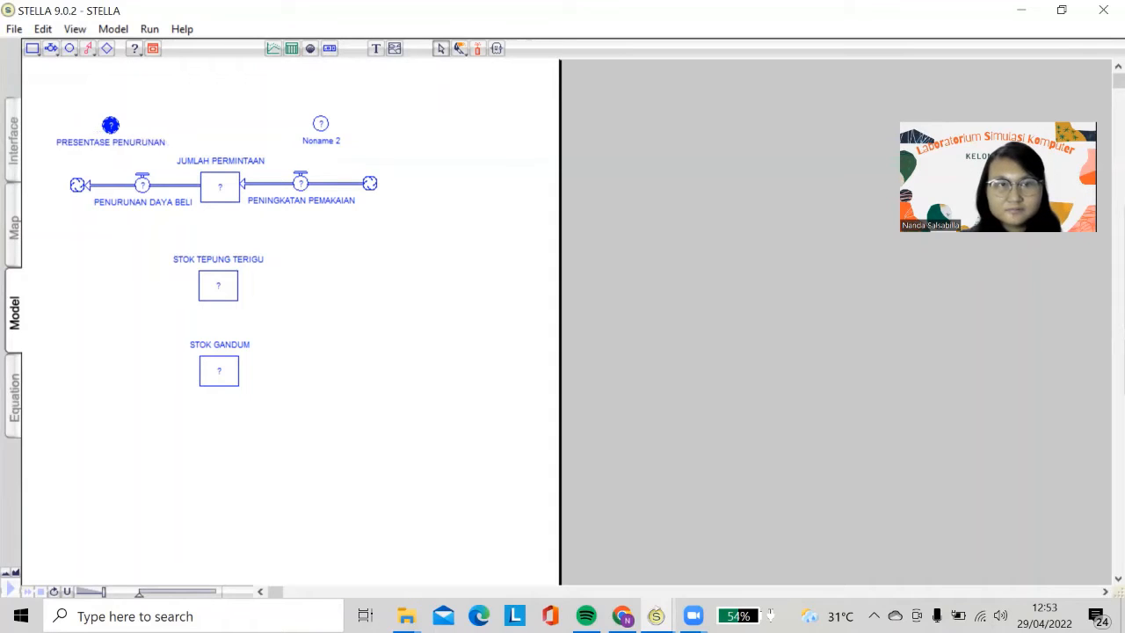
Step: Rename the converter above the PENINGKATAN PEMAKAIAN flow as PRESENTASE PENINGKATAN PEMAKAIAN
left_click(336, 143)
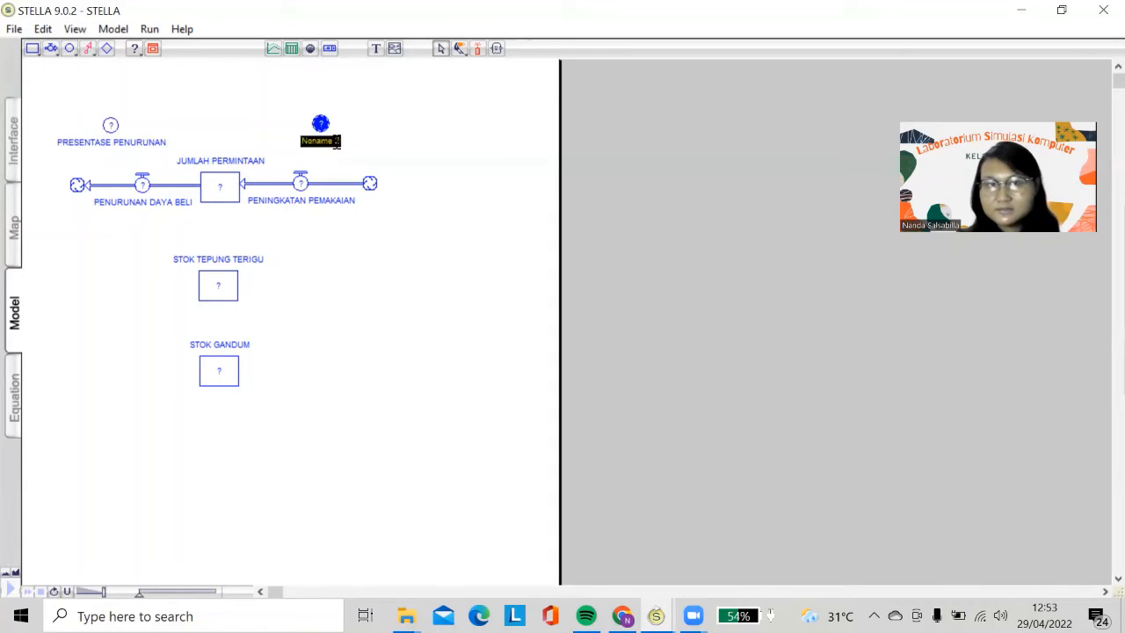
left_click_drag(334, 140, 316, 139)
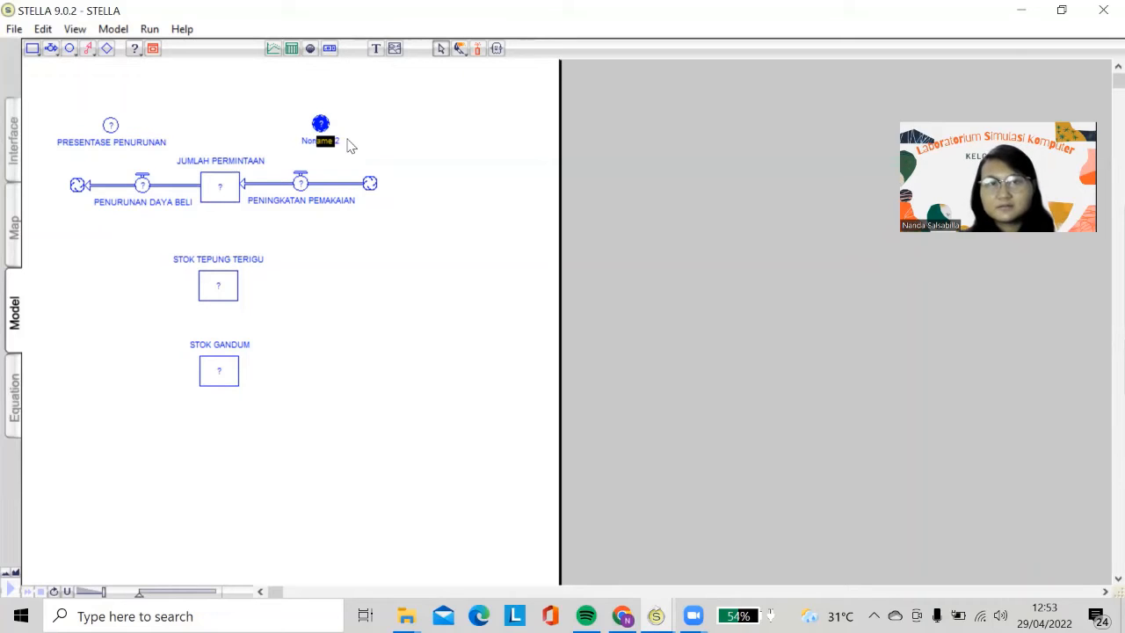
key("BackSpace")
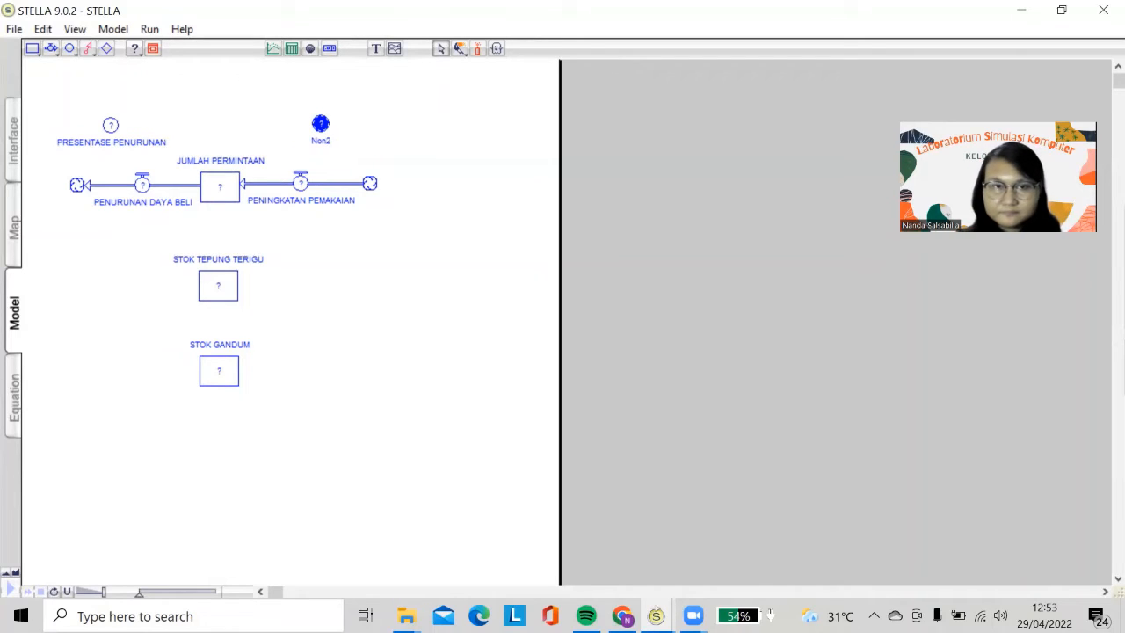
type("PRE")
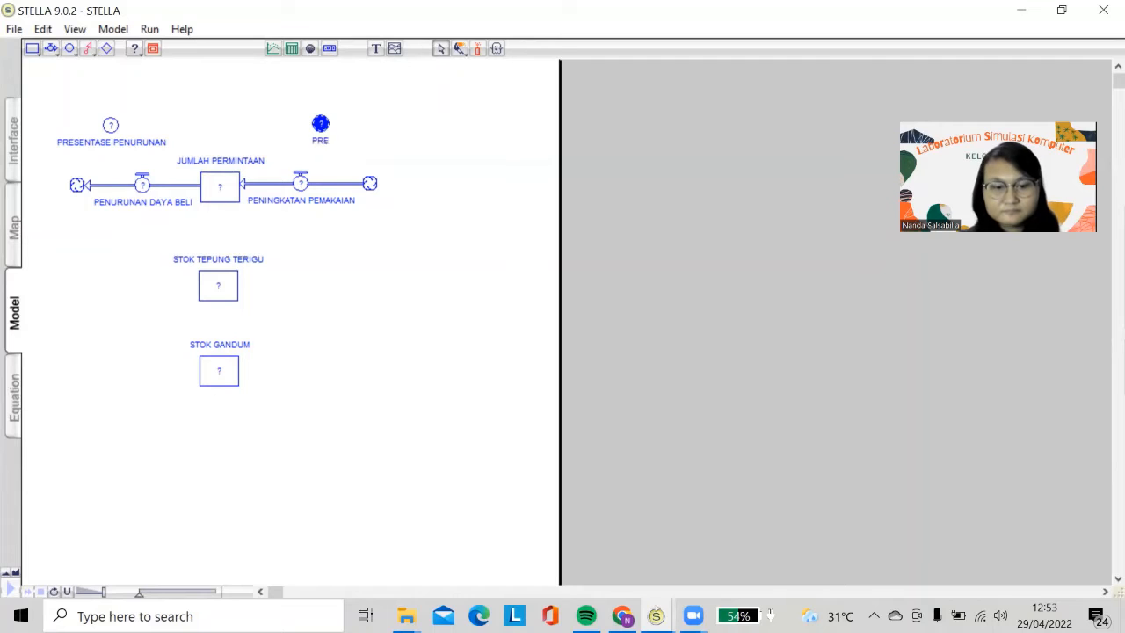
type("SENTAE")
type("E P")
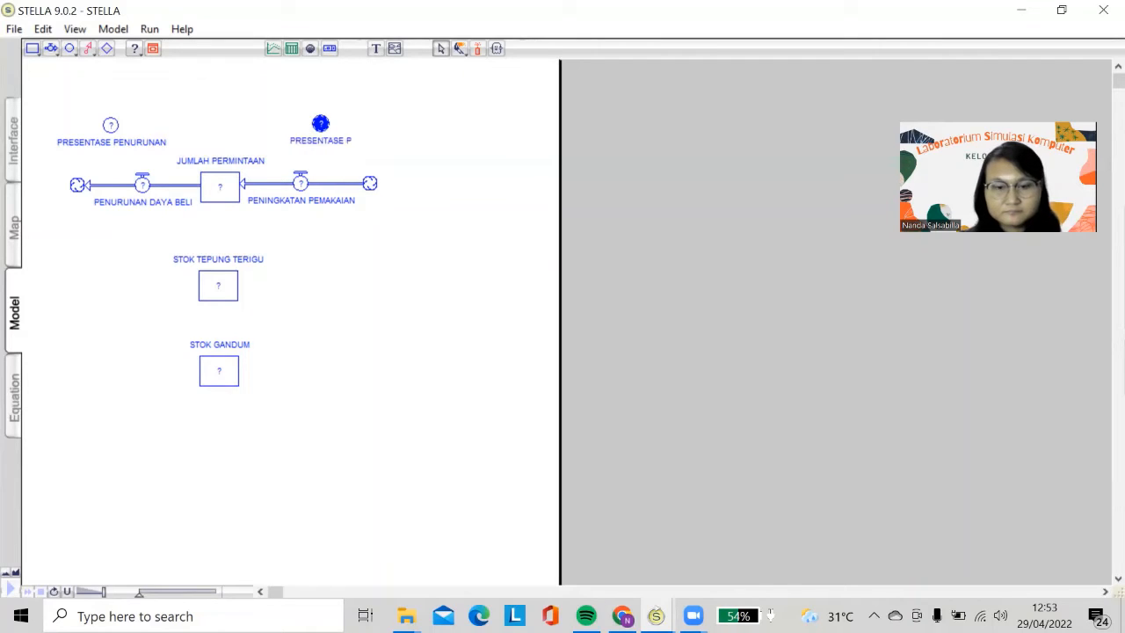
type("ENINGKATAB")
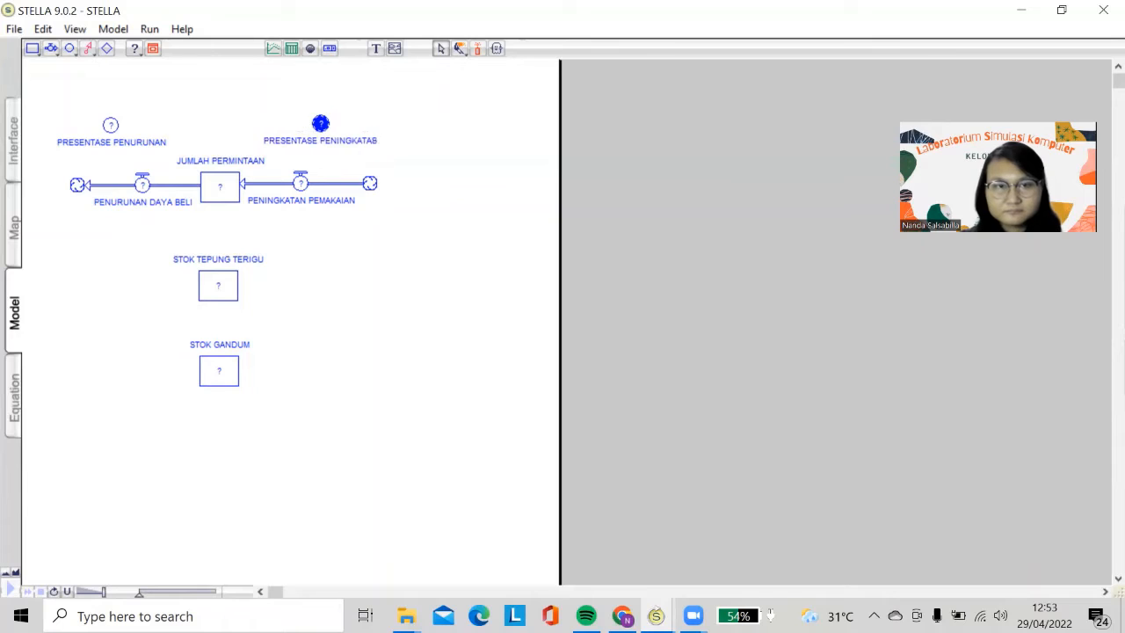
key("BackSpace")
type("N")
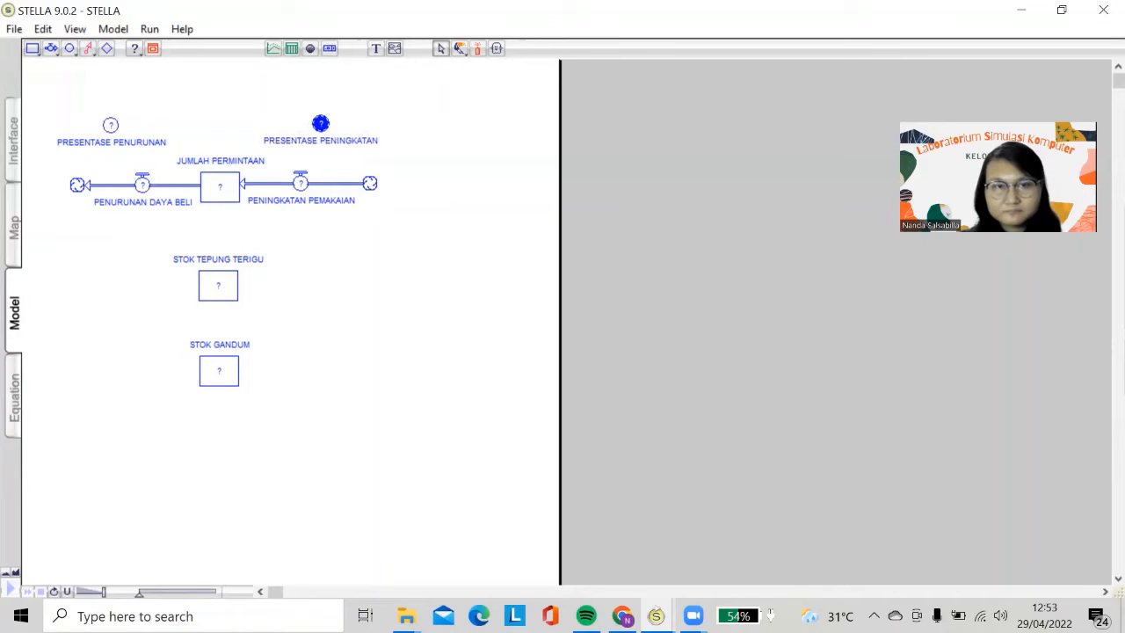
type(" DEMAKAIAN")
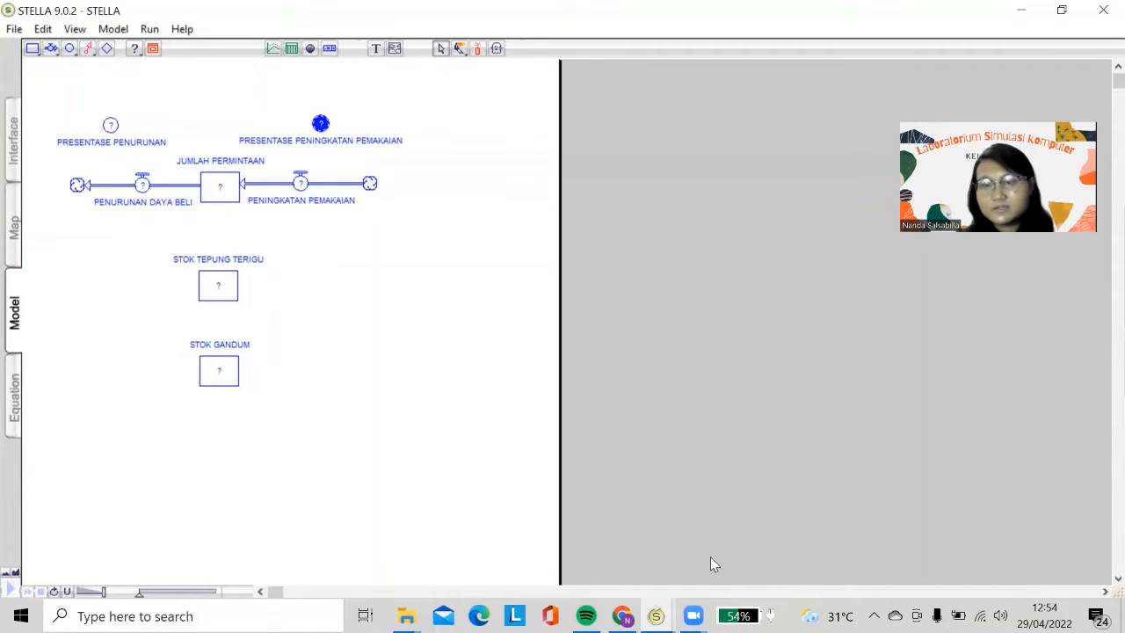
left_click(657, 615)
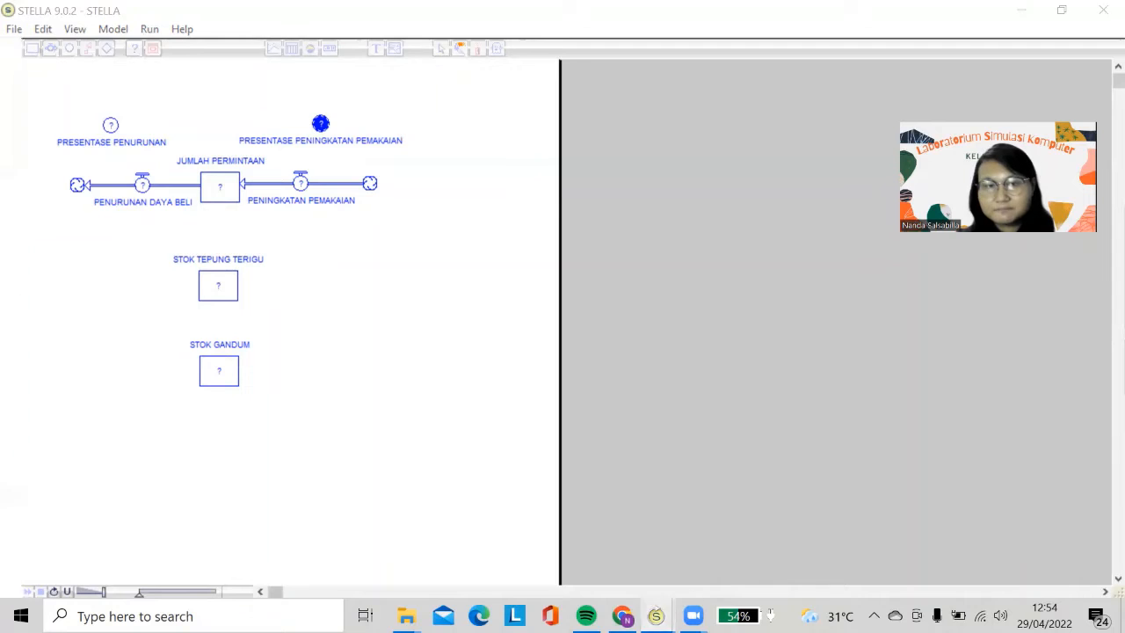
left_click(374, 268)
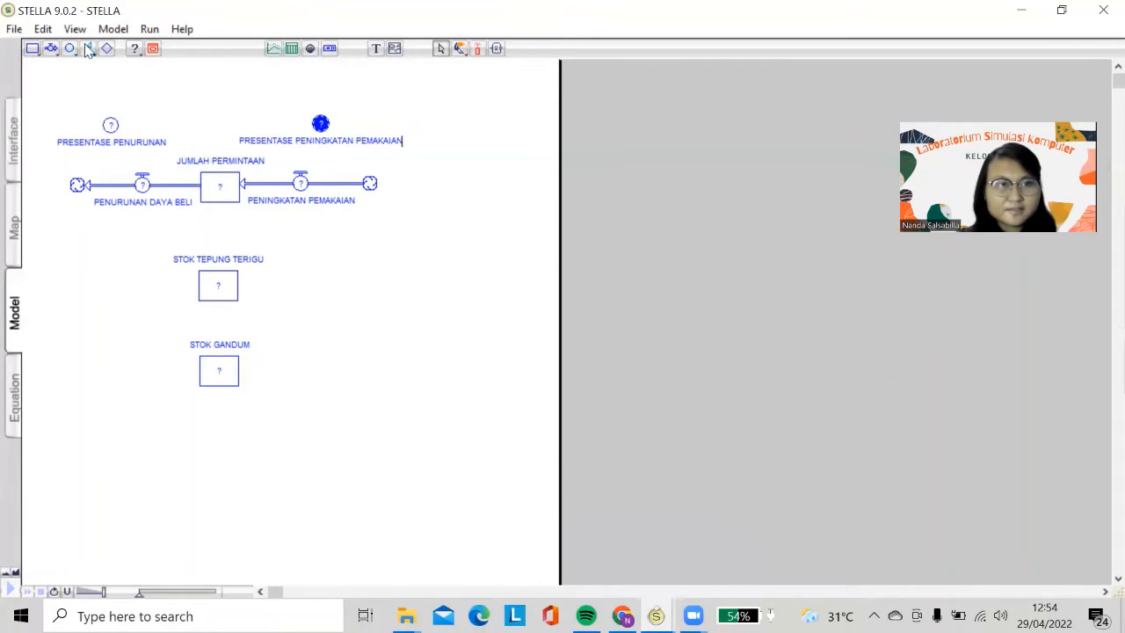
Step: Connect the PRESENTASE PENURUNAN converter and the JUMLAH PERMINTAAN stock to the PENURUNAN DAYA BELI flow with action connectors
left_click(89, 50)
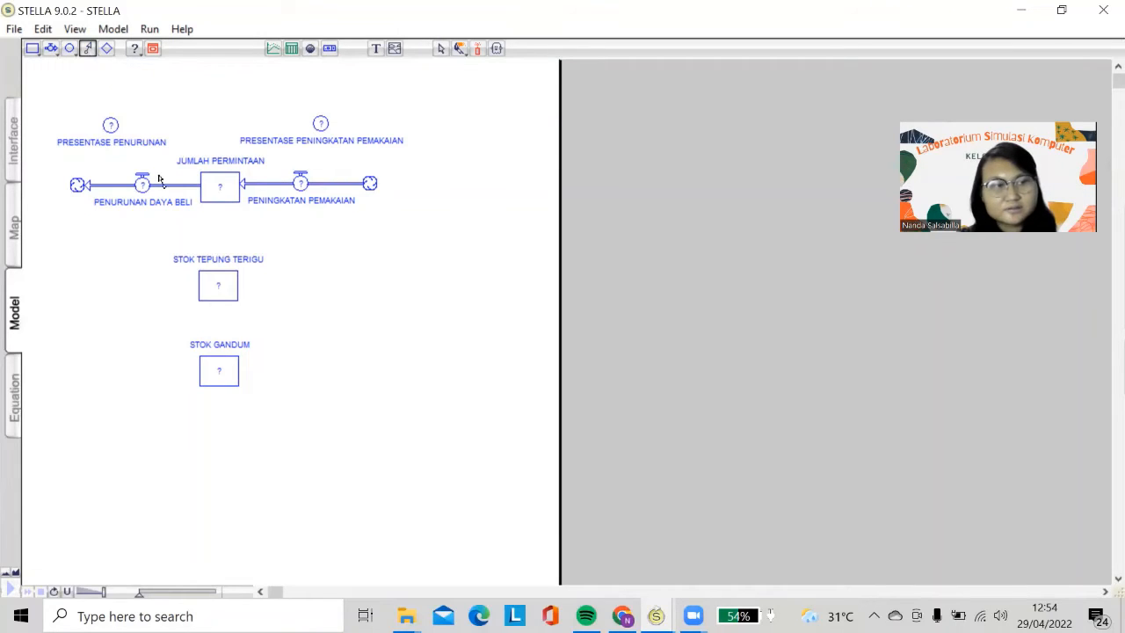
left_click_drag(121, 138, 150, 204)
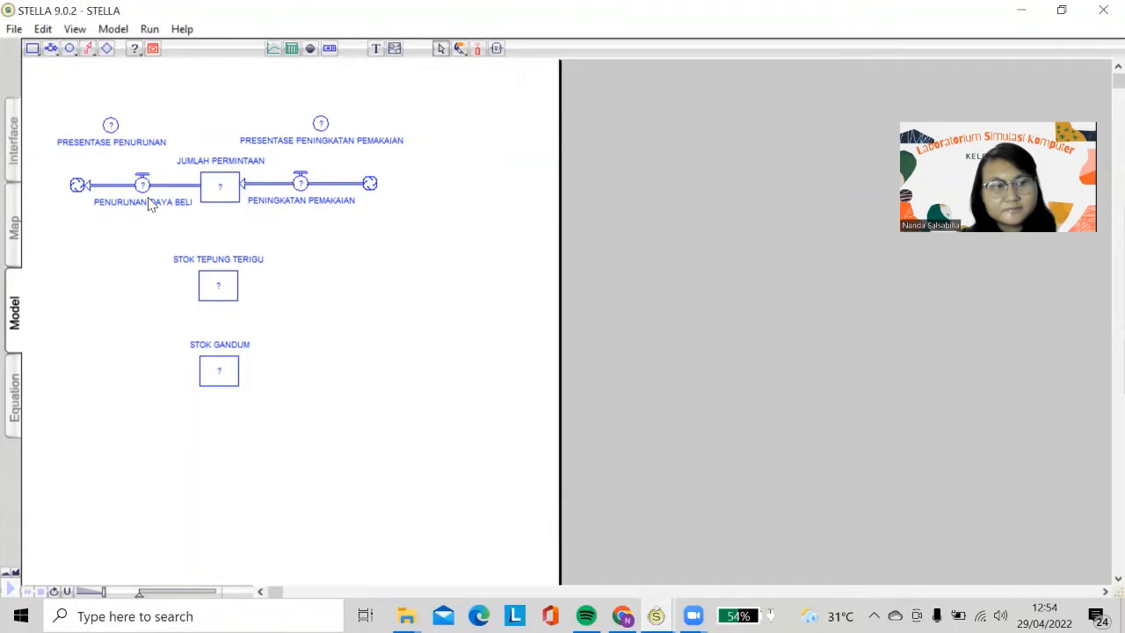
left_click(87, 48)
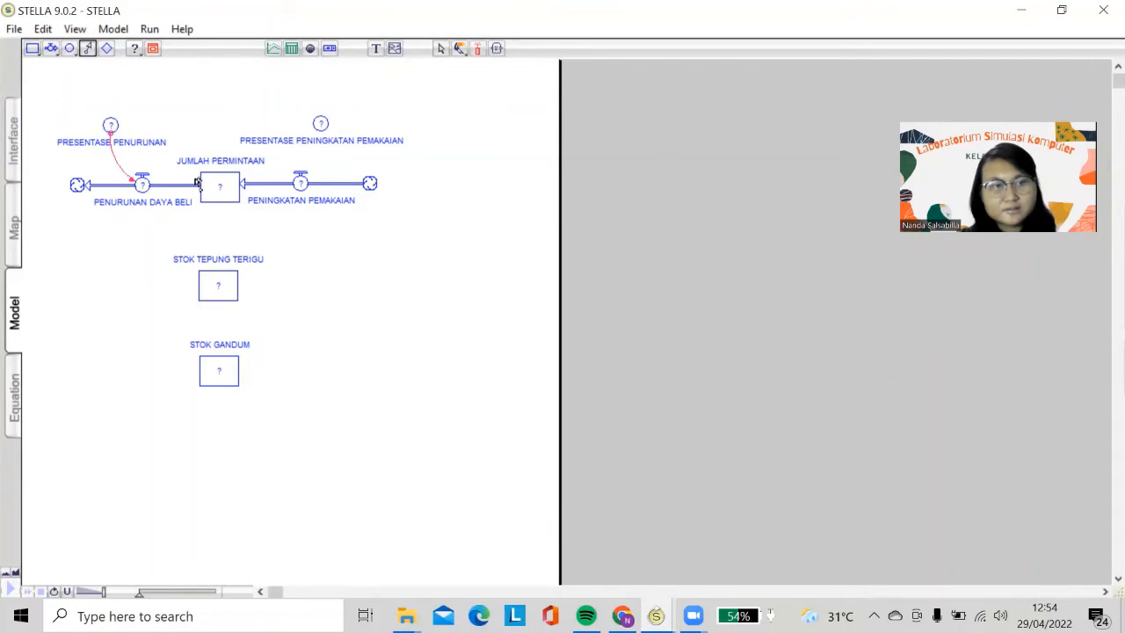
left_click_drag(198, 182, 144, 184)
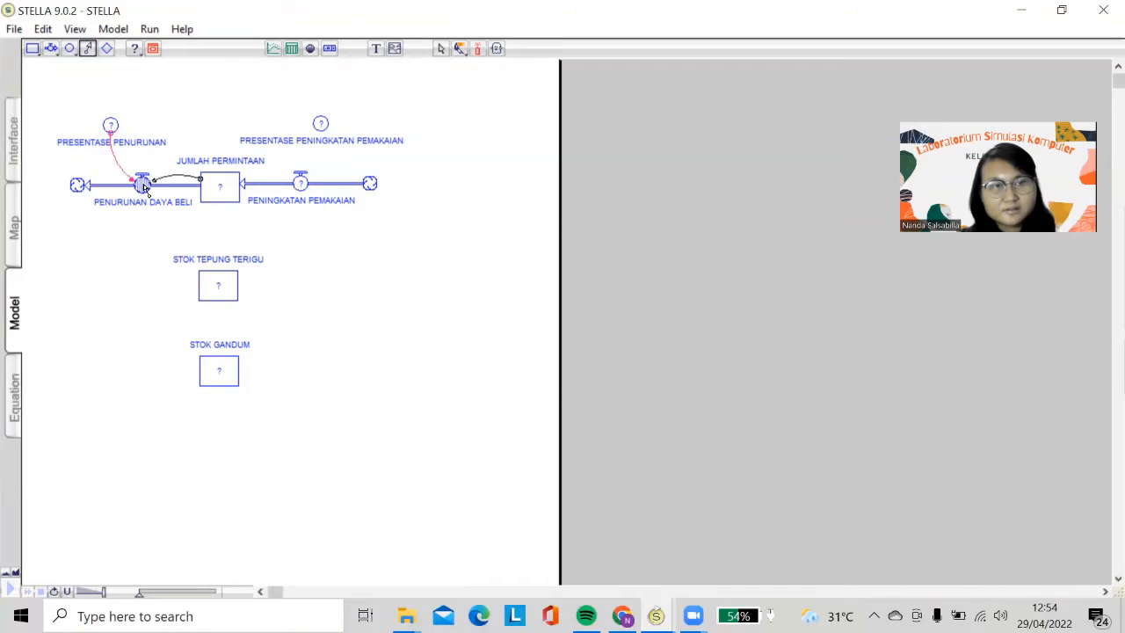
Step: Connect the JUMLAH PERMINTAAN stock and the PRESENTASE PENINGKATAN PEMAKAIAN converter to the PENINGKATAN PEMAKAIAN flow
left_click(87, 48)
left_click_drag(236, 181, 300, 182)
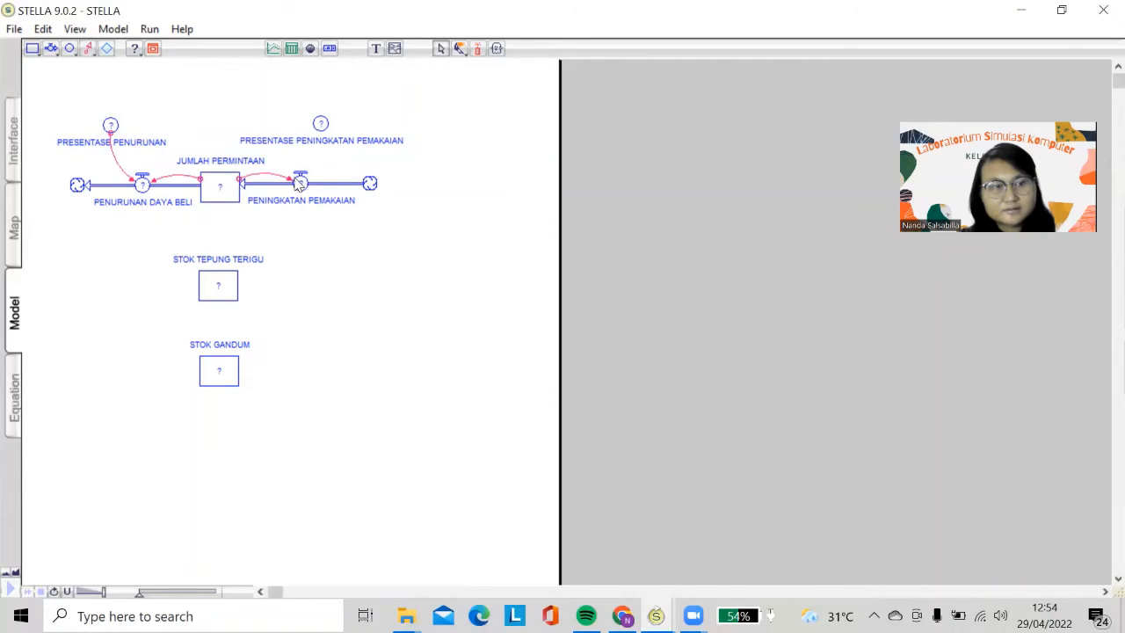
left_click(88, 48)
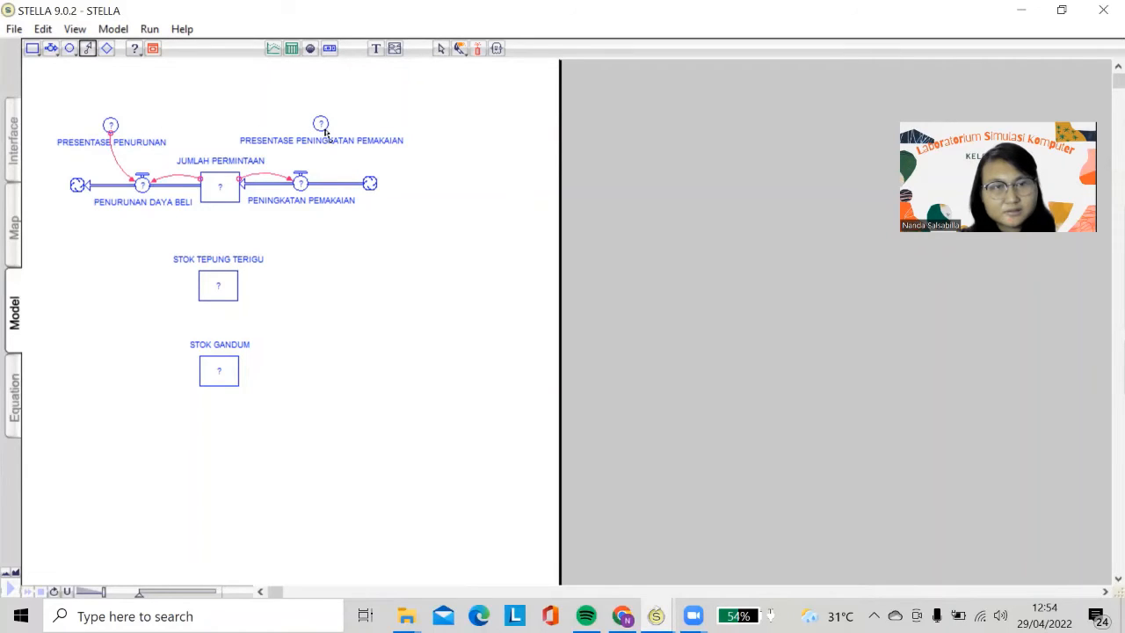
left_click_drag(324, 130, 300, 183)
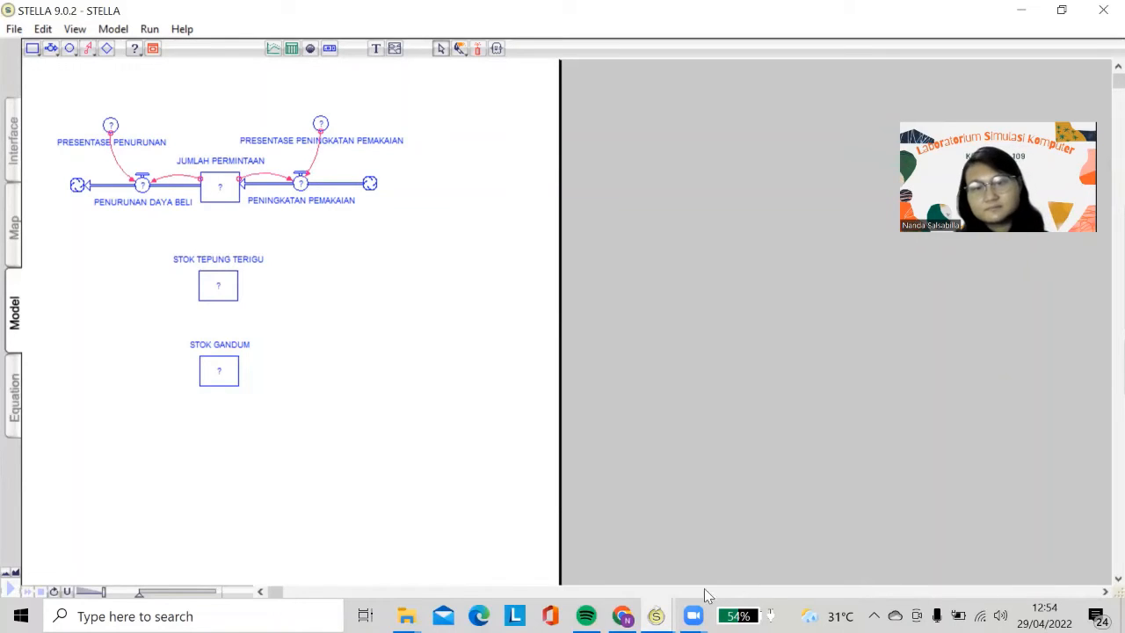
Step: Switch to the finished reference model PROGRAM MODUL 4 STELLA.STM and look over its diagram
left_click(623, 617)
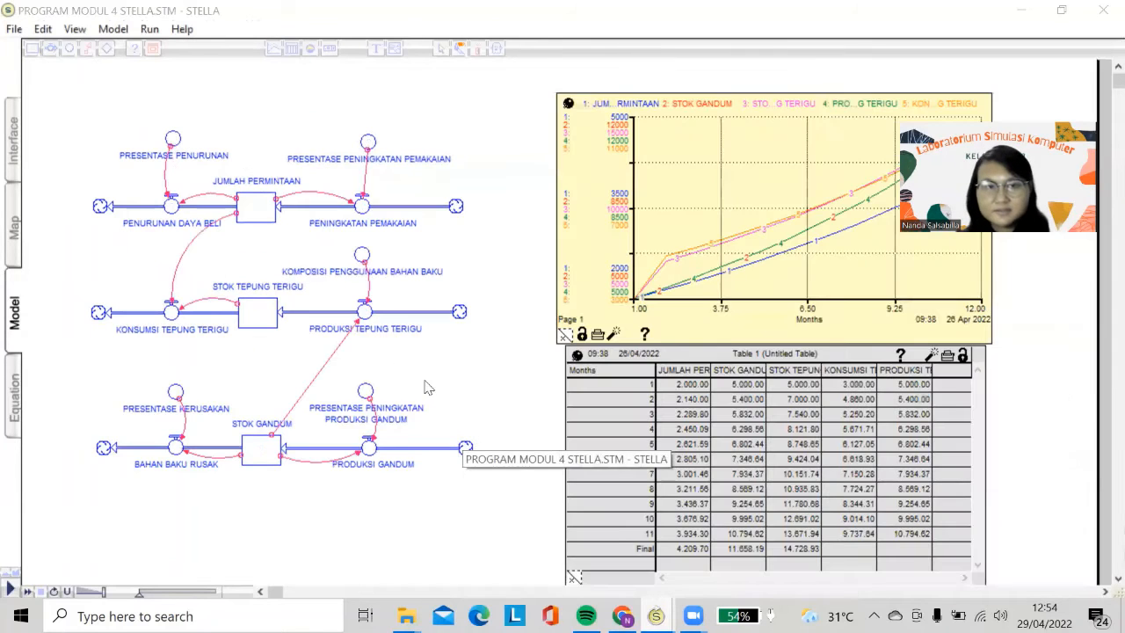
left_click(564, 570)
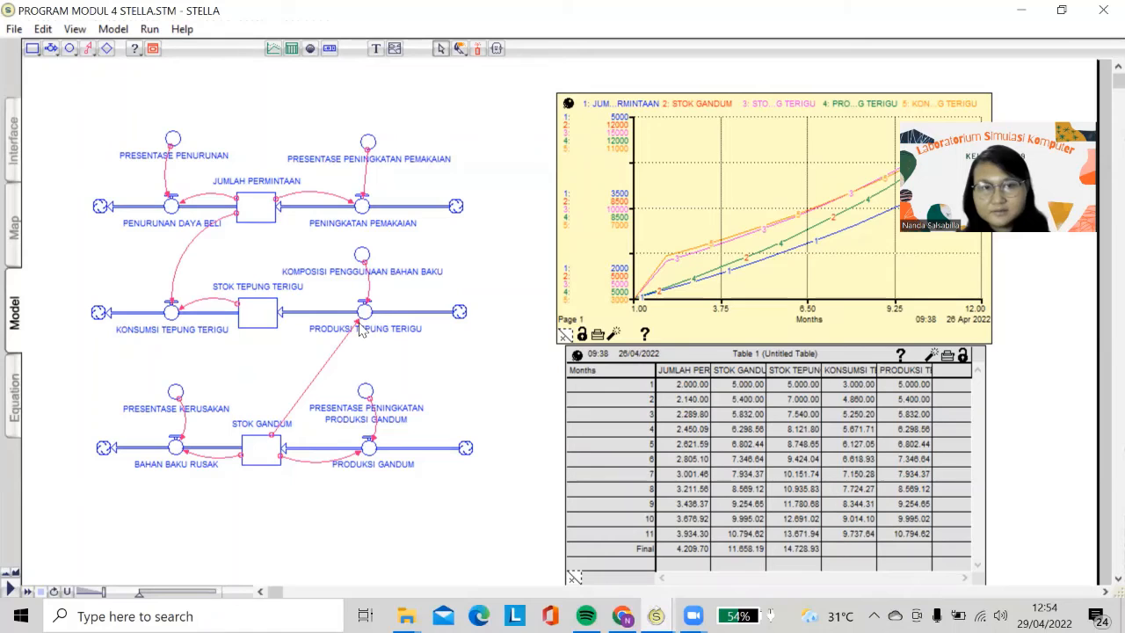
mouse_move(359, 327)
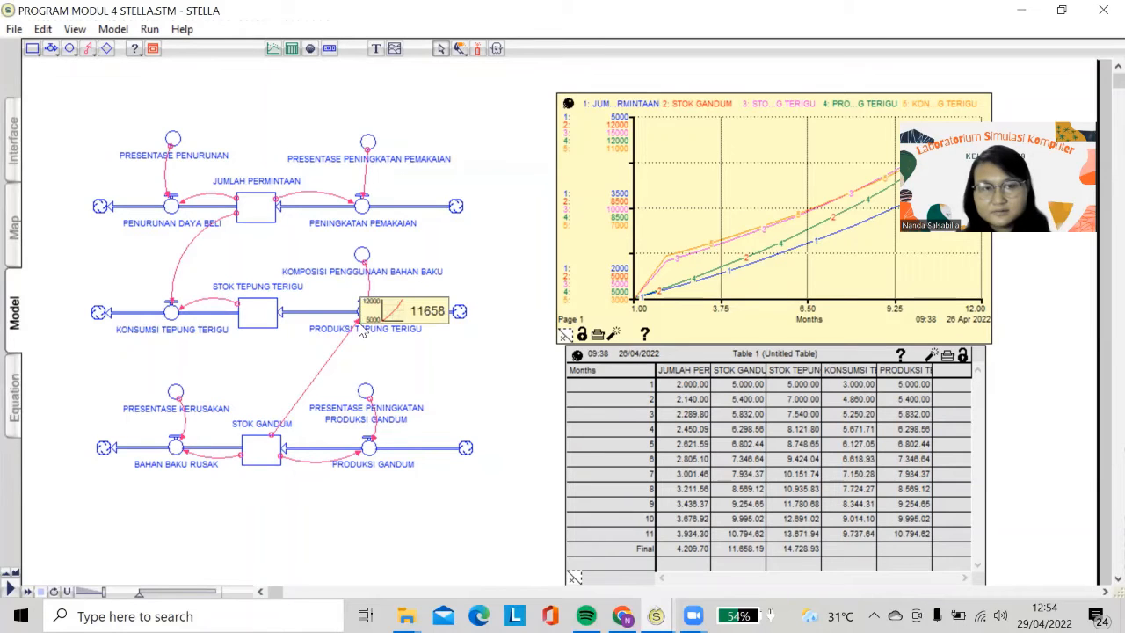
Step: Examine the equations of the PENURUNAN DAYA BELI and PENINGKATAN PEMAKAIAN flows and the PRESENTASE PENINGKATAN PEMAKAIAN converter
double_click(172, 207)
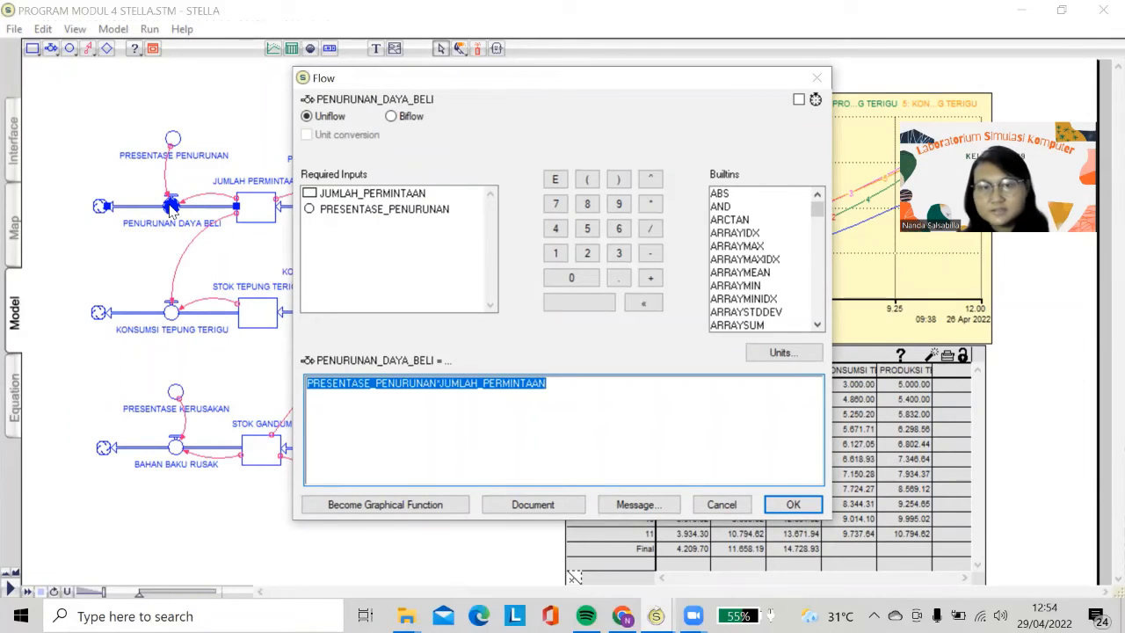
left_click(746, 499)
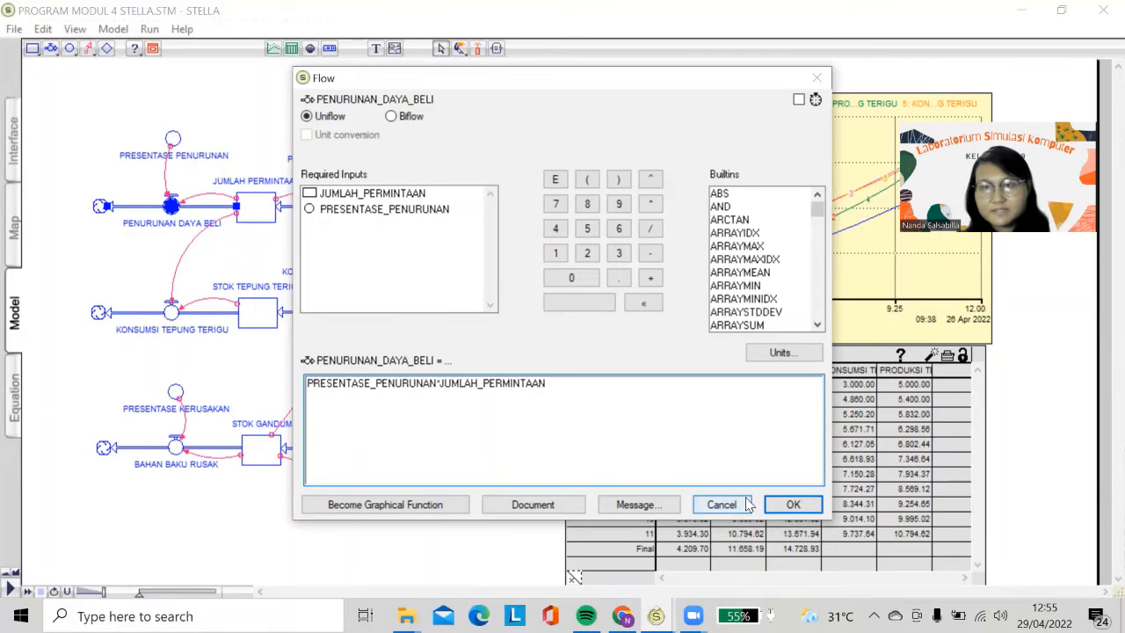
double_click(362, 209)
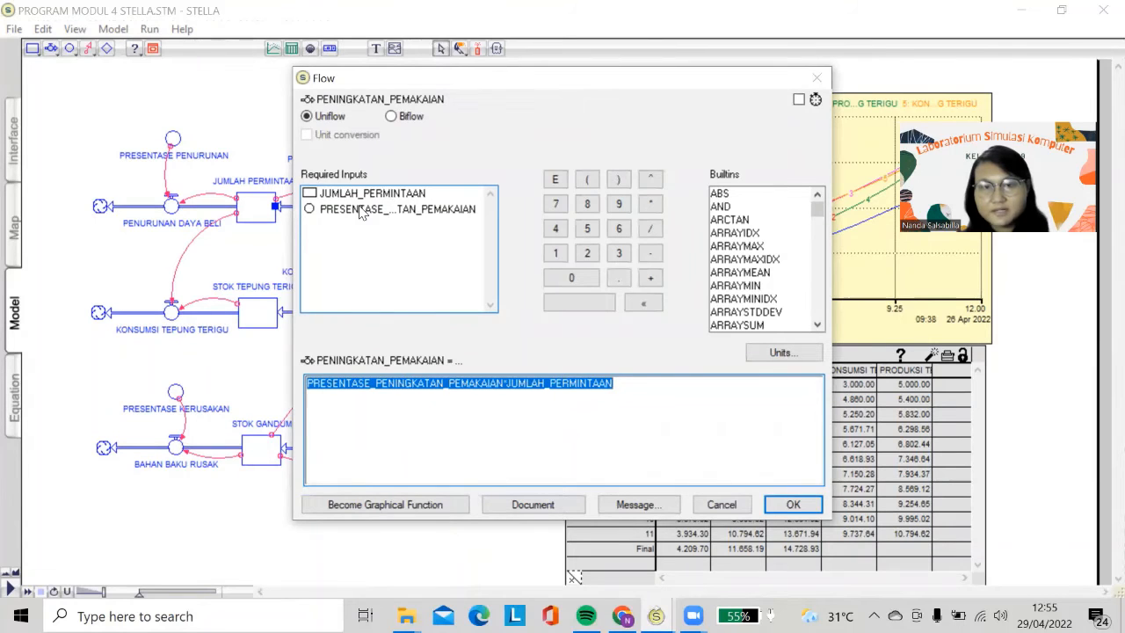
left_click(744, 501)
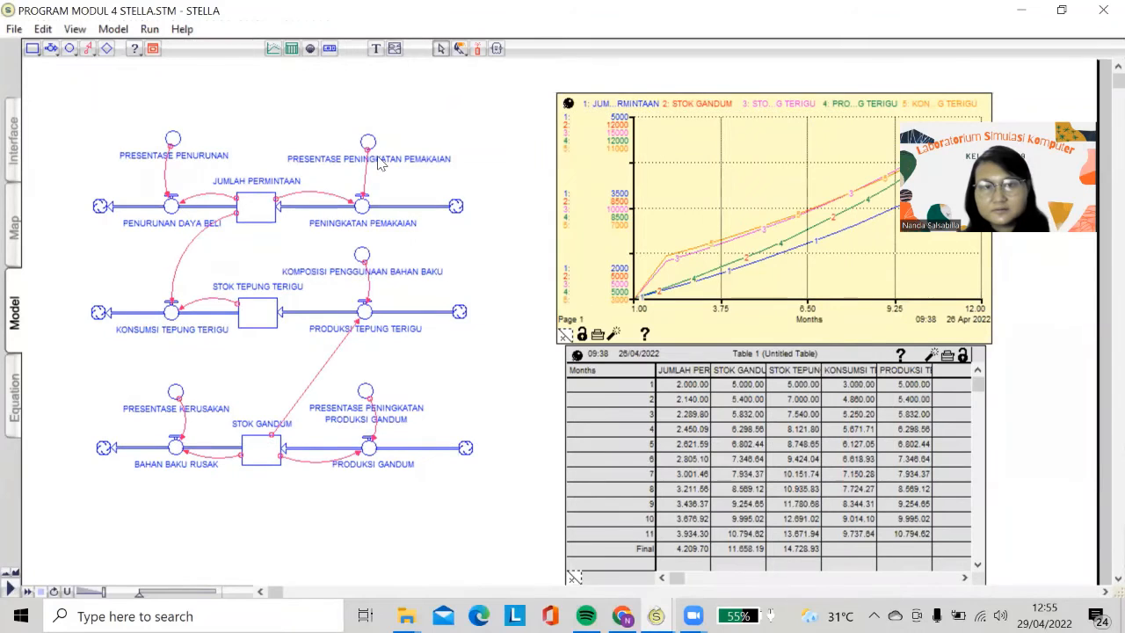
double_click(369, 142)
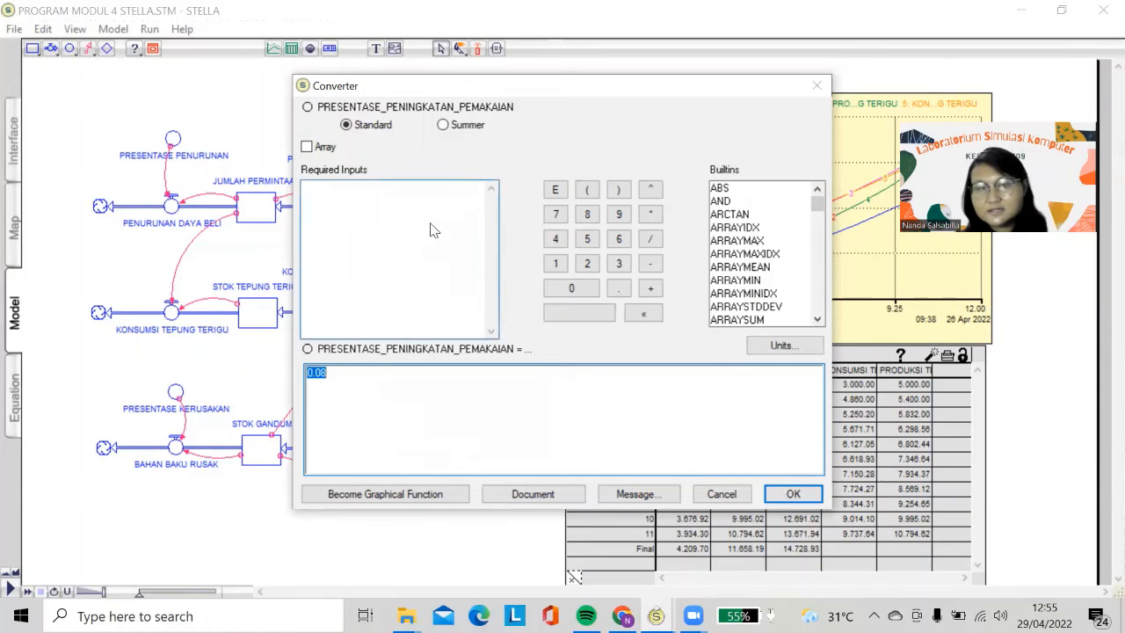
left_click(721, 496)
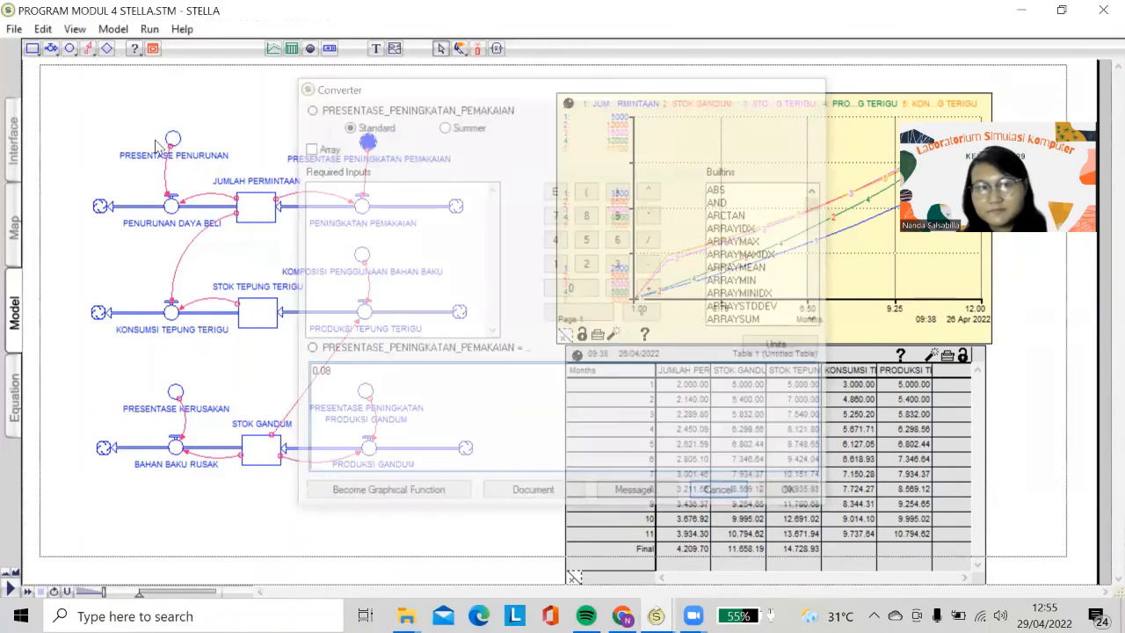
Step: Examine the values of the PRESENTASE PENURUNAN and KOMPOSISI PENGGUNAAN BAHAN BAKU converters
left_click(173, 138)
double_click(172, 139)
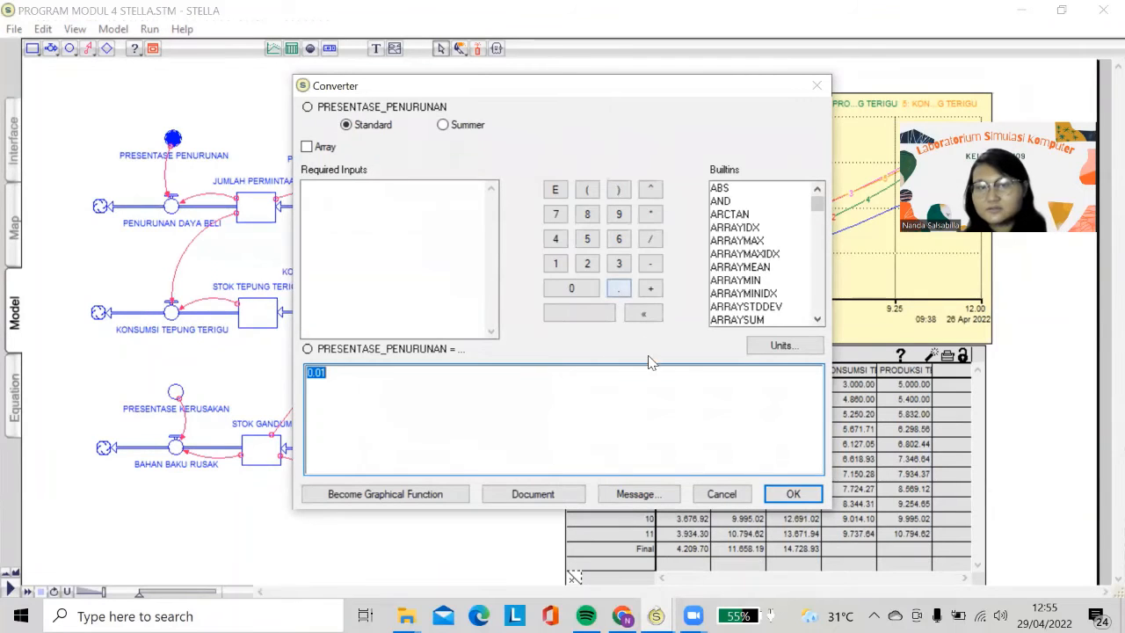
left_click(793, 494)
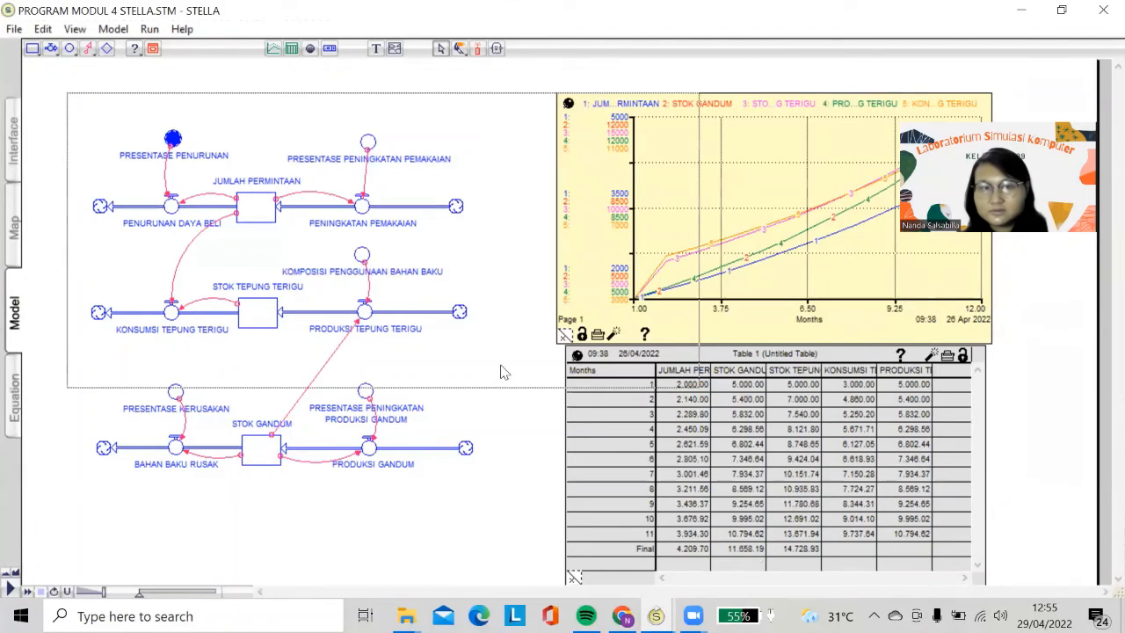
left_click(361, 255)
double_click(361, 255)
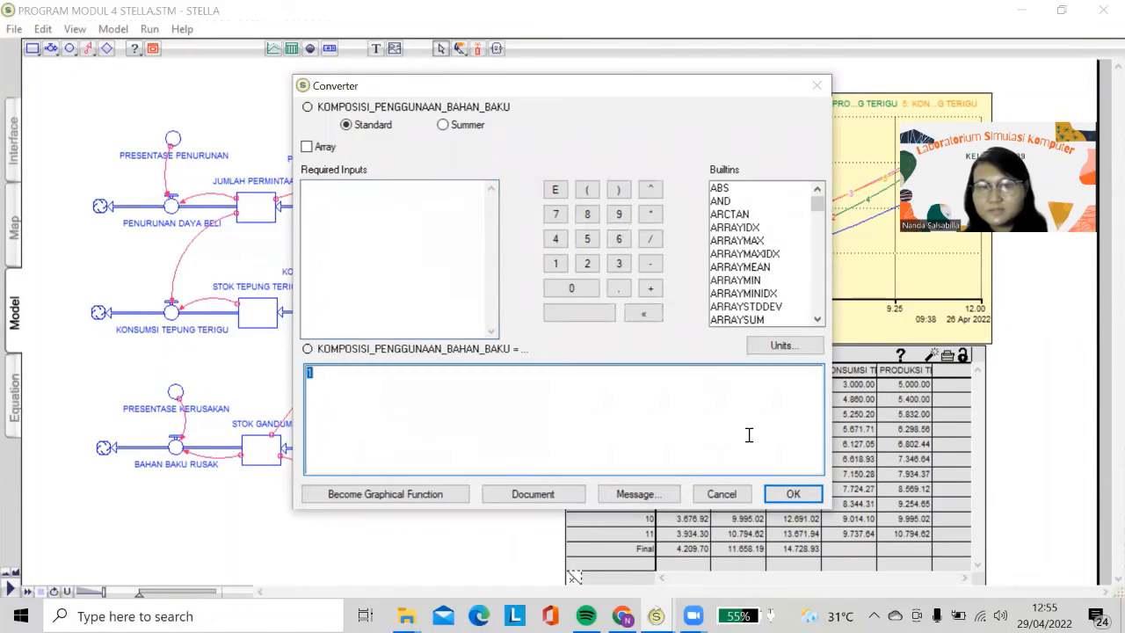
left_click(721, 494)
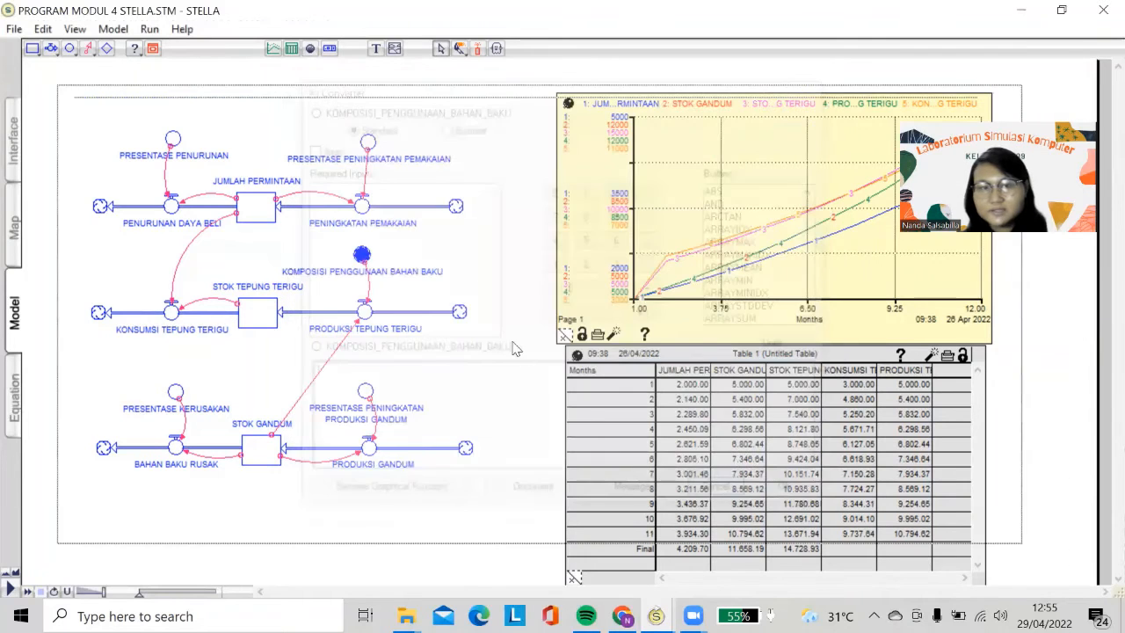
Step: Examine the equations of the PRODUKSI TEPUNG TERIGU and KONSUMSI TEPUNG TERIGU flows
left_click(364, 312)
double_click(365, 312)
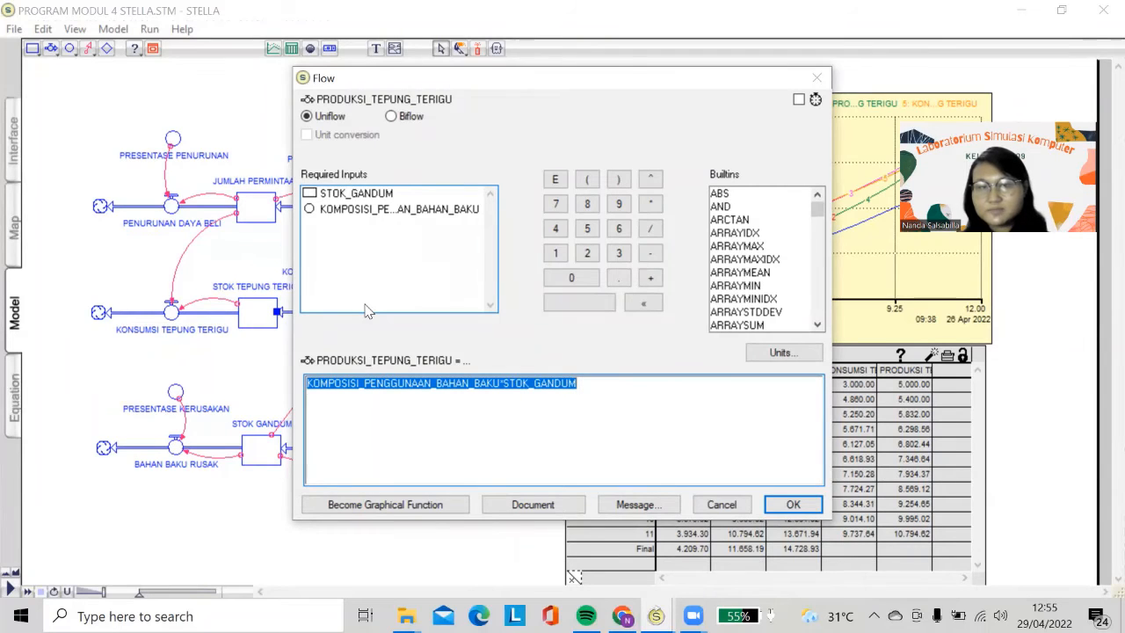
left_click(721, 508)
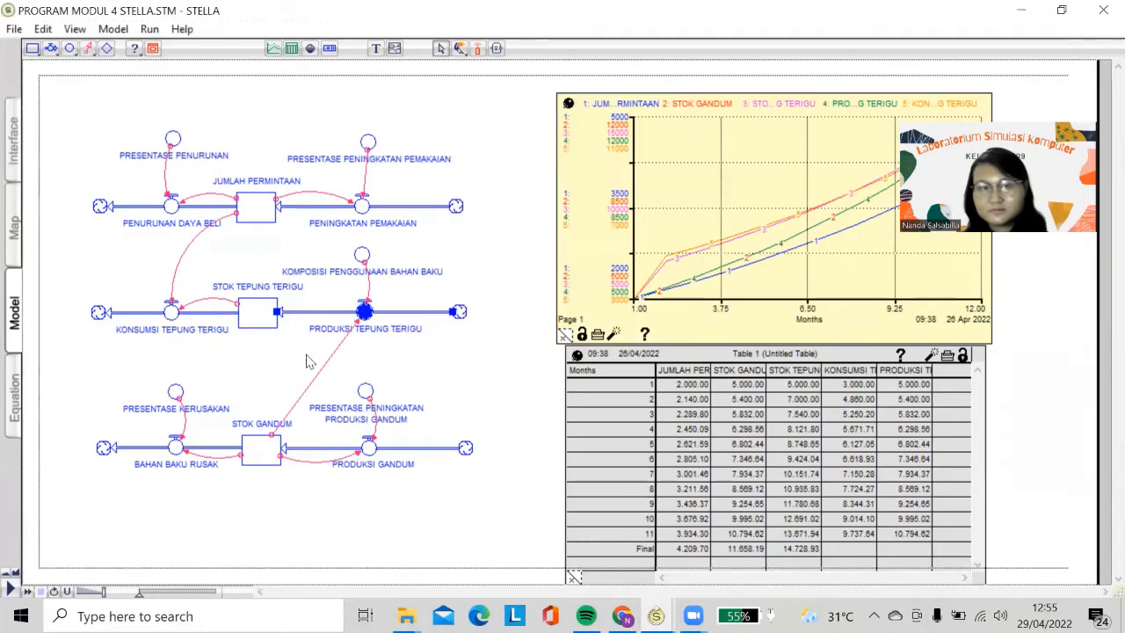
left_click(253, 292)
double_click(173, 315)
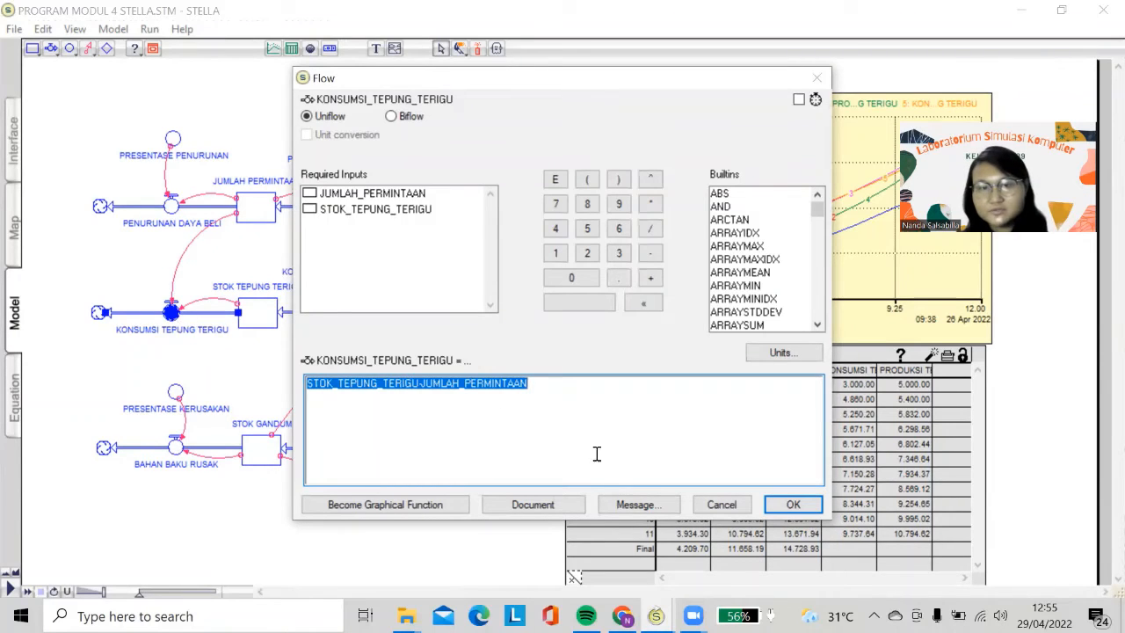
left_click(708, 506)
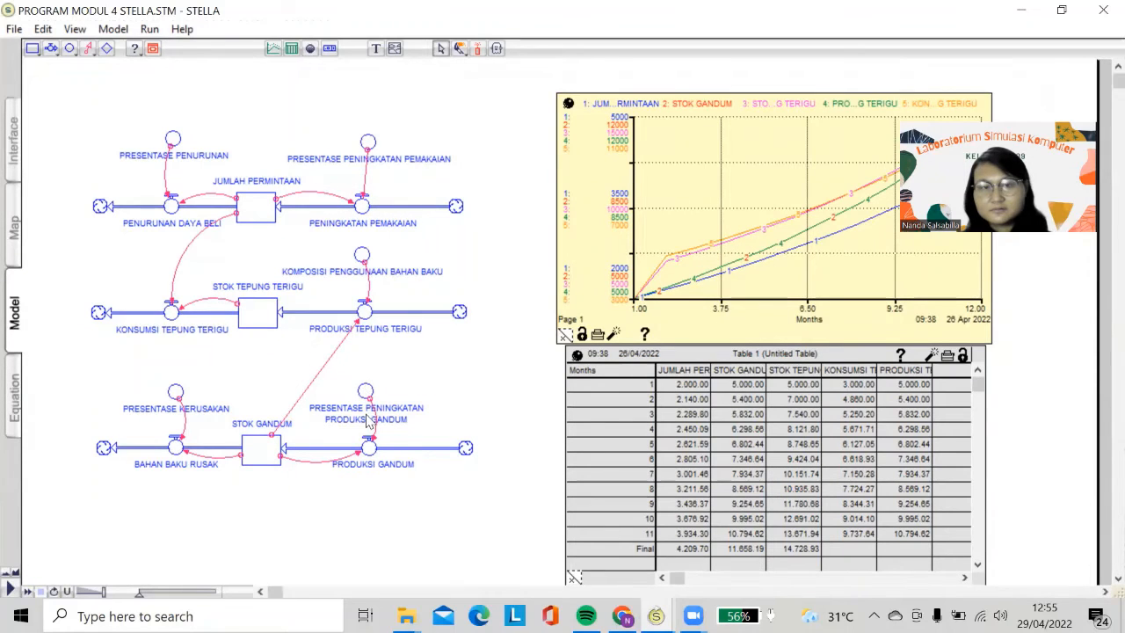
Step: Examine the value of the PRESENTASE PENINGKATAN PRODUKSI GANDUM converter and the equation of the PRODUKSI GANDUM flow
left_click(367, 392)
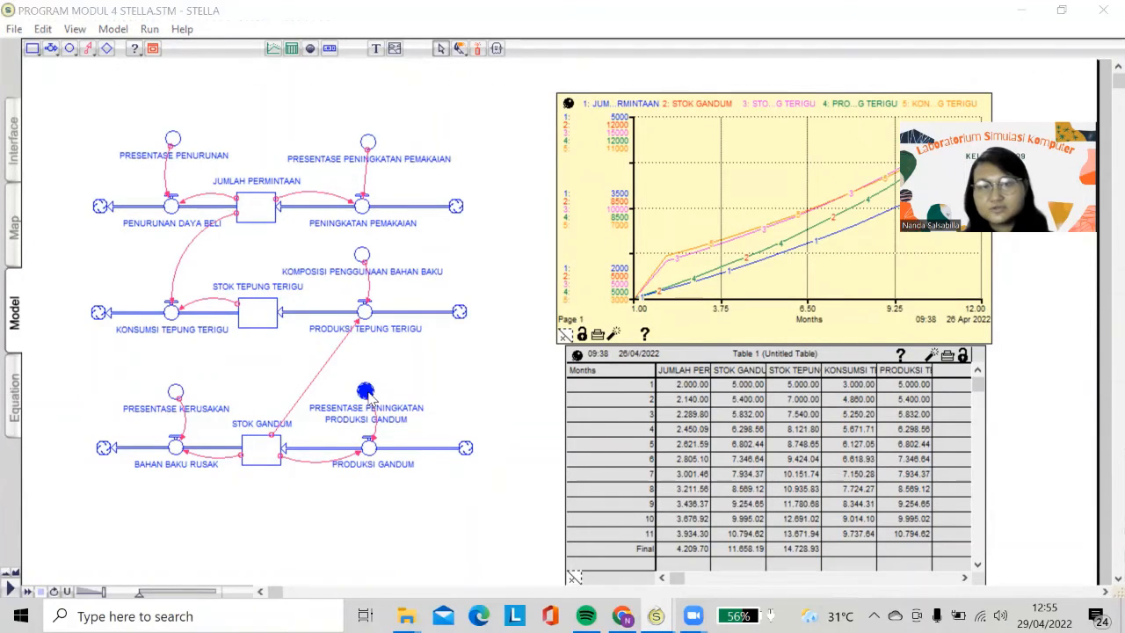
double_click(367, 392)
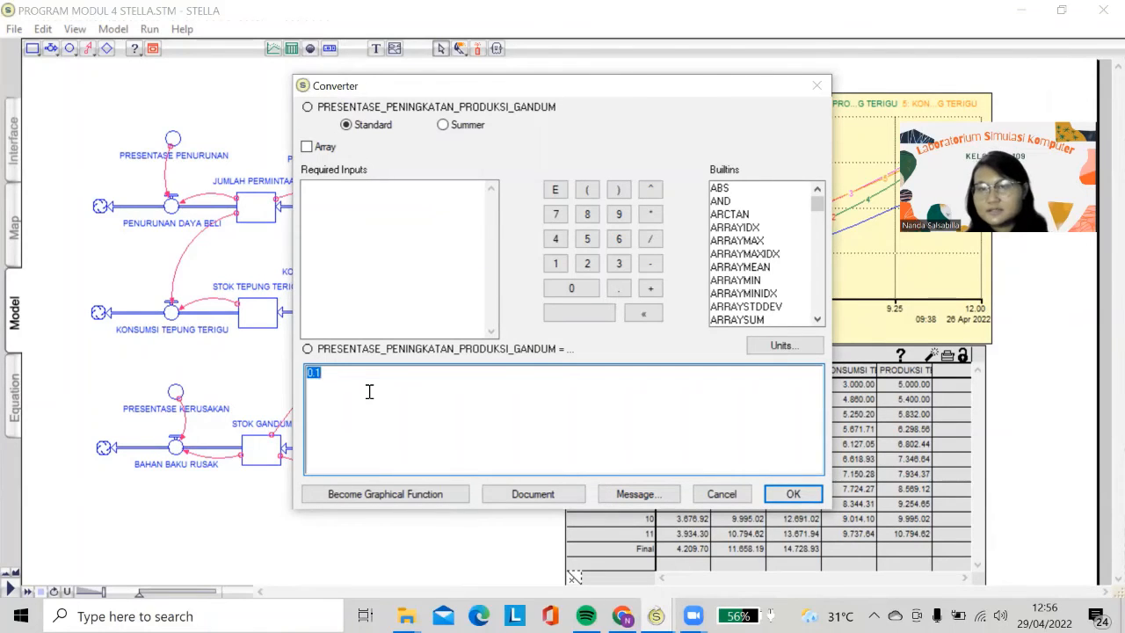
left_click(721, 494)
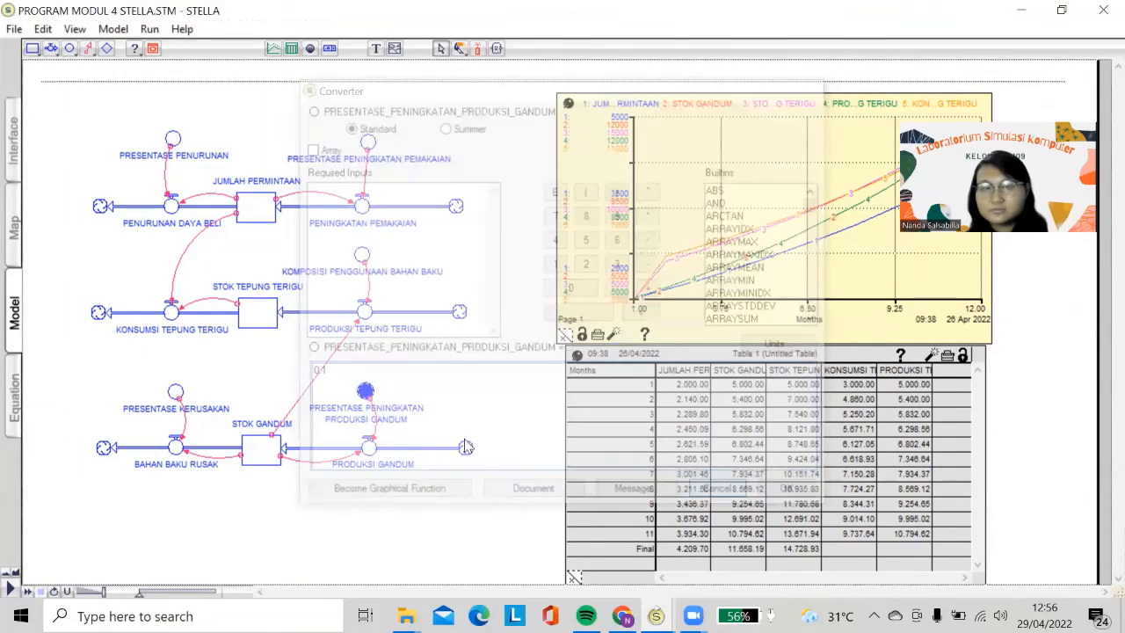
double_click(371, 449)
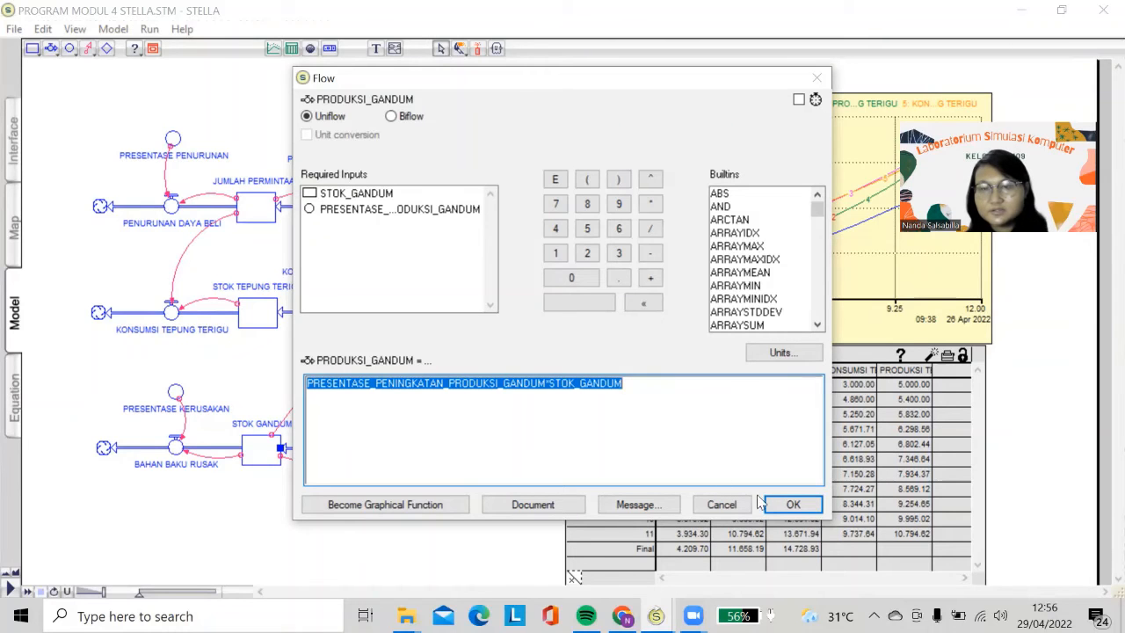
left_click(722, 504)
Step: Examine the equation of the BAHAN BAKU RUSAK flow and the value of the PRESENTASE KERUSAKAN converter
left_click(176, 448)
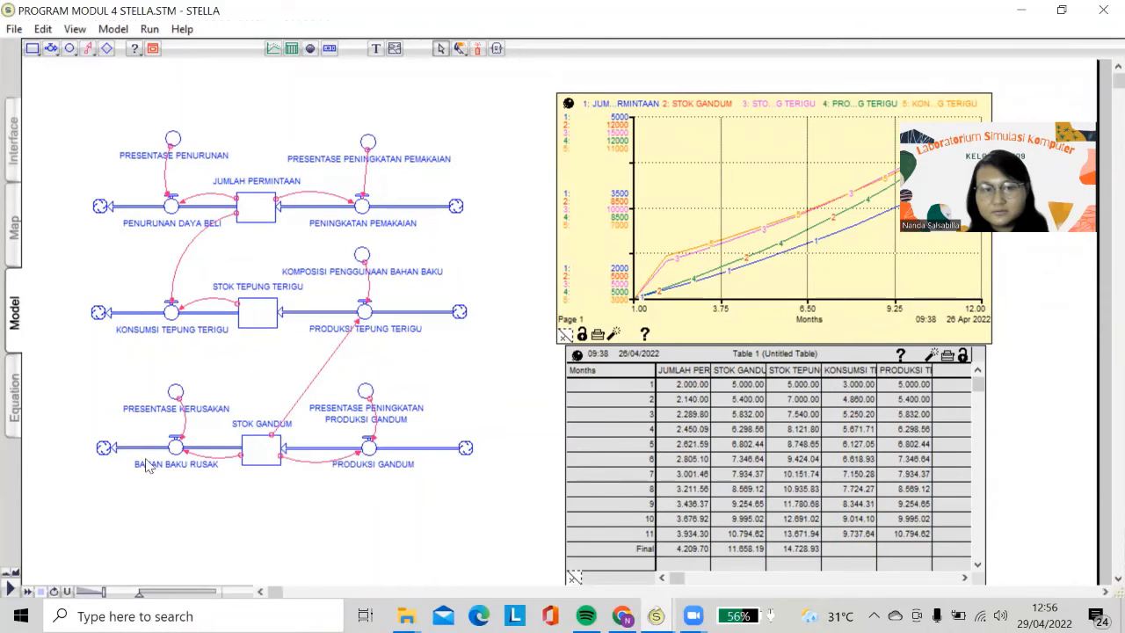
double_click(176, 449)
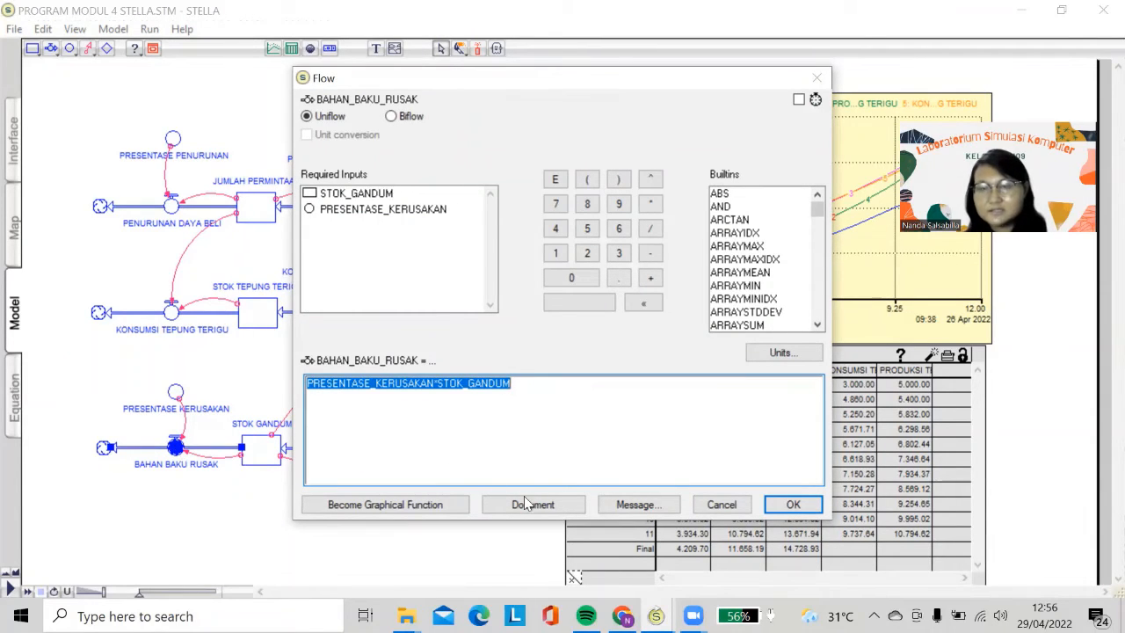
left_click(721, 507)
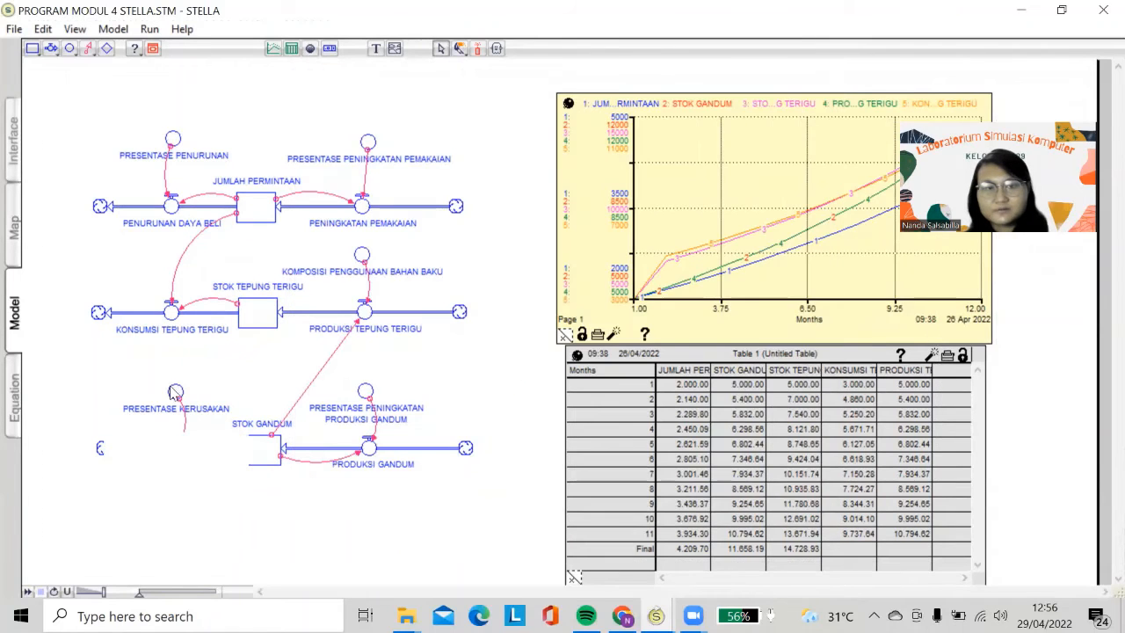
double_click(176, 391)
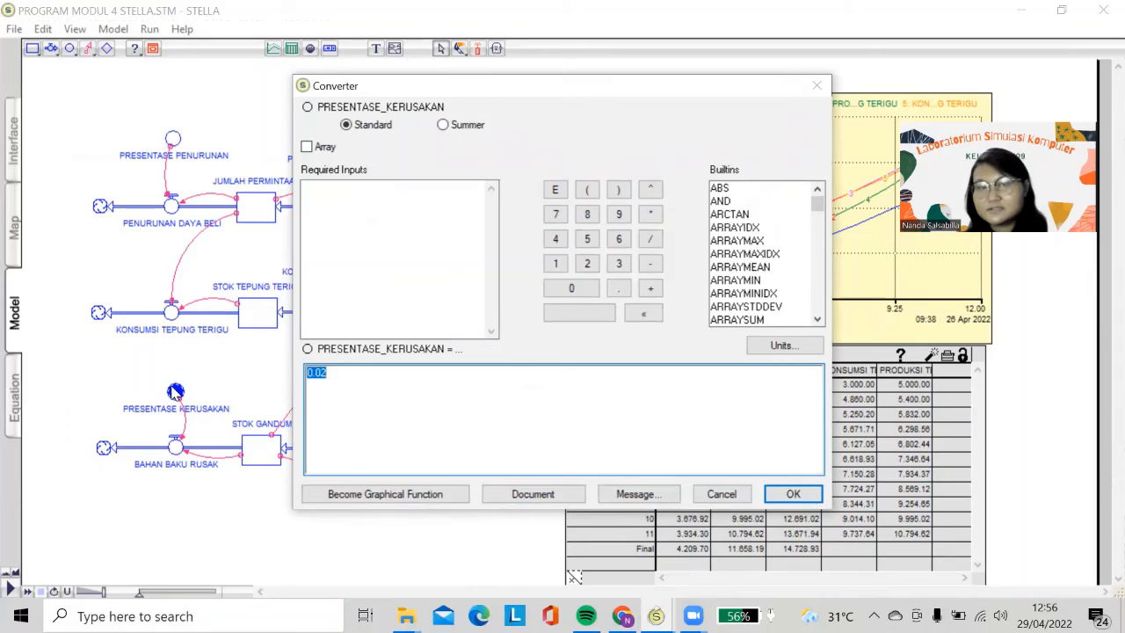
left_click(724, 495)
Step: Examine the initial values of the STOK GANDUM, STOK TEPUNG TERIGU and JUMLAH PERMINTAAN stocks
left_click(260, 451)
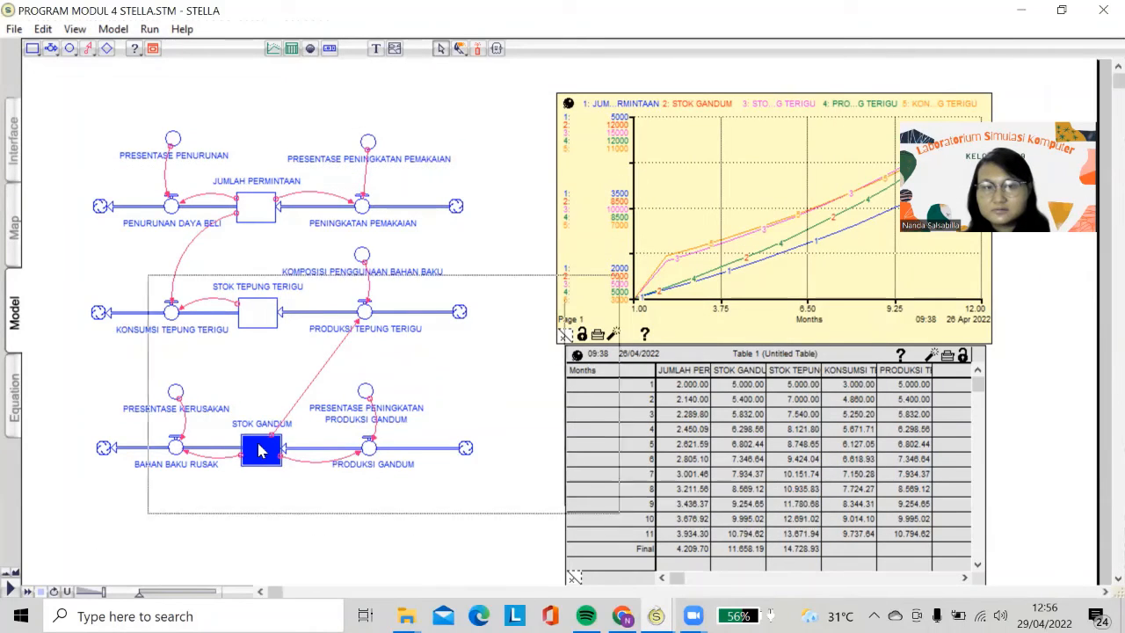
double_click(260, 451)
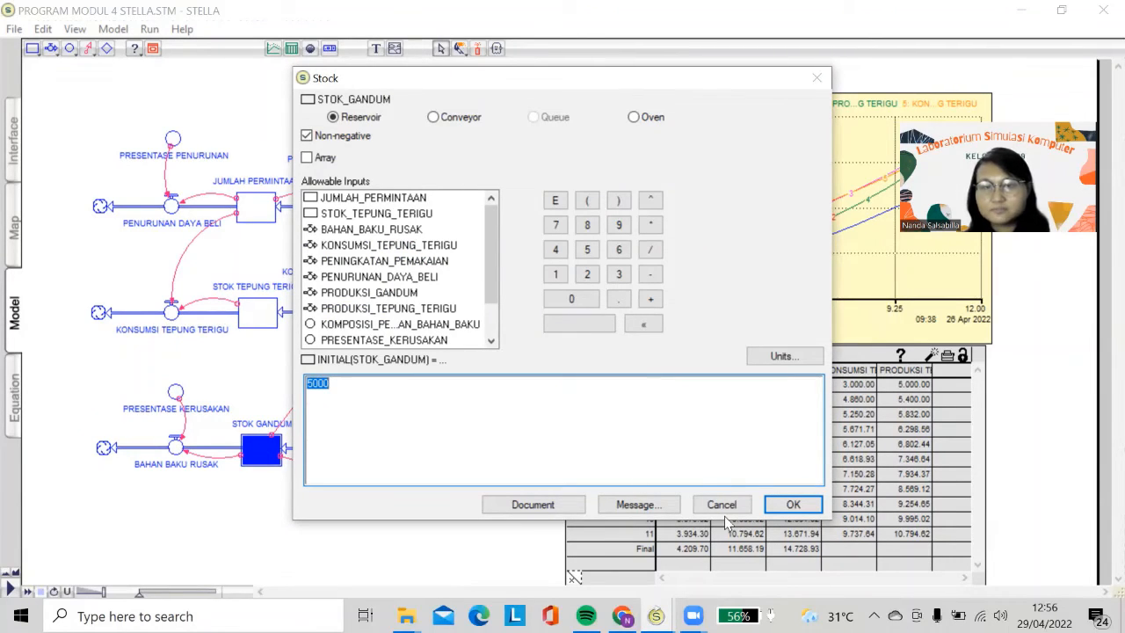
left_click(415, 390)
left_click(722, 504)
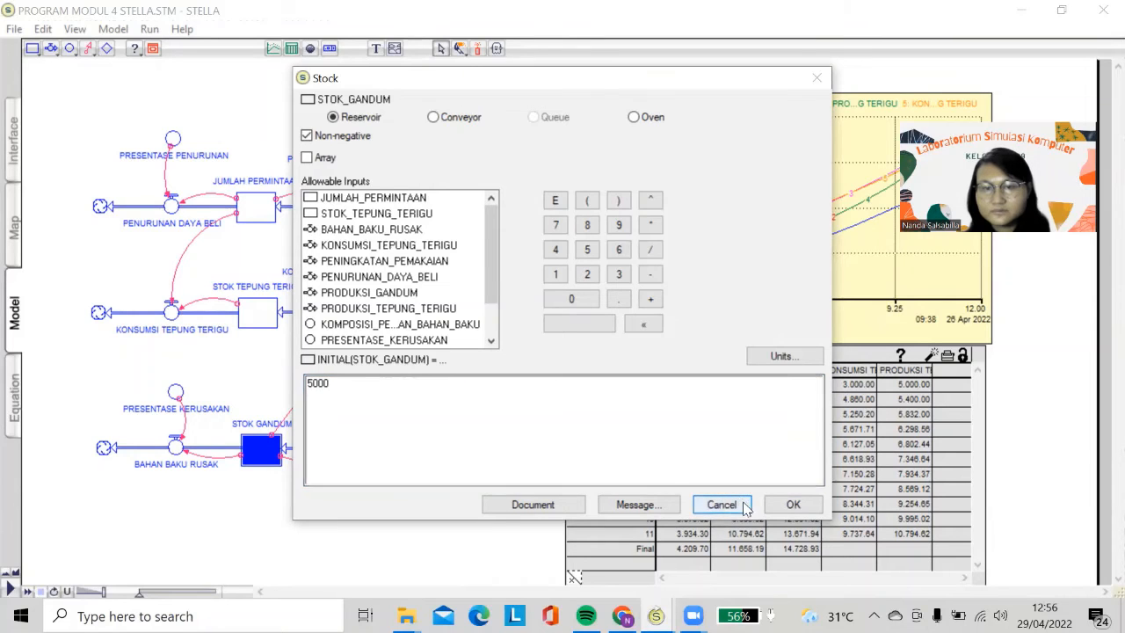
left_click(263, 321)
double_click(264, 322)
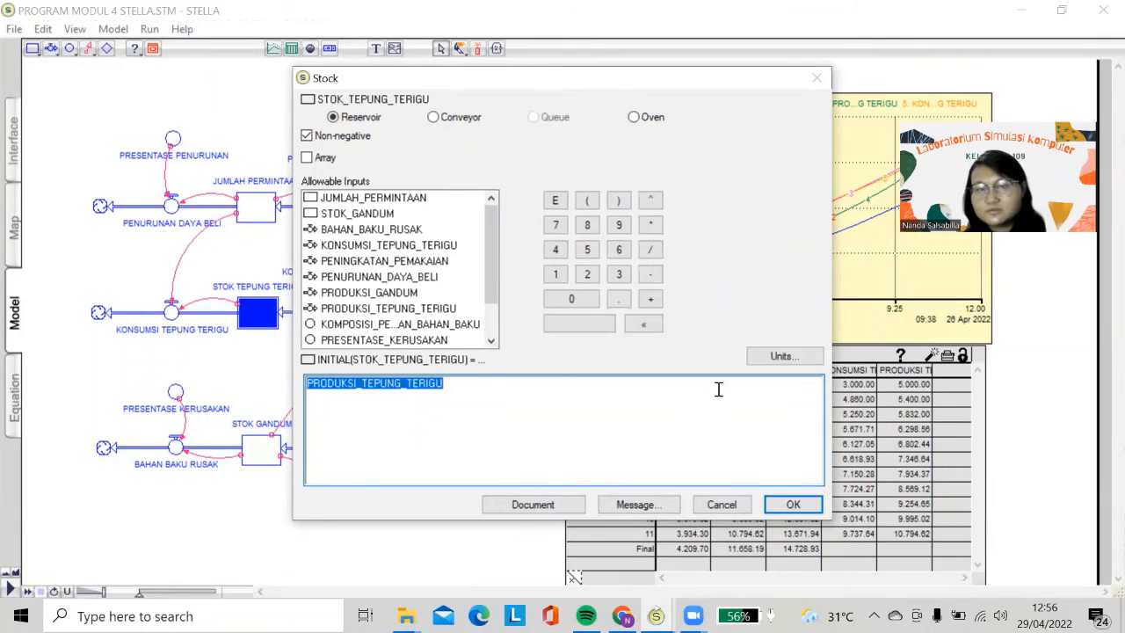
left_click(567, 424)
key("Escape")
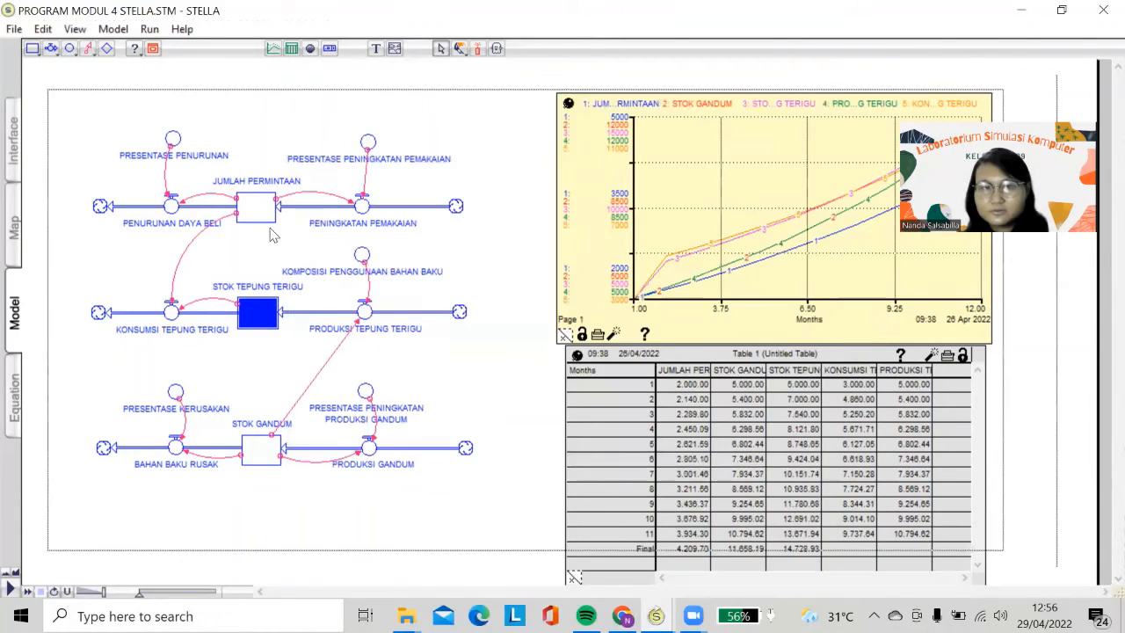
double_click(268, 211)
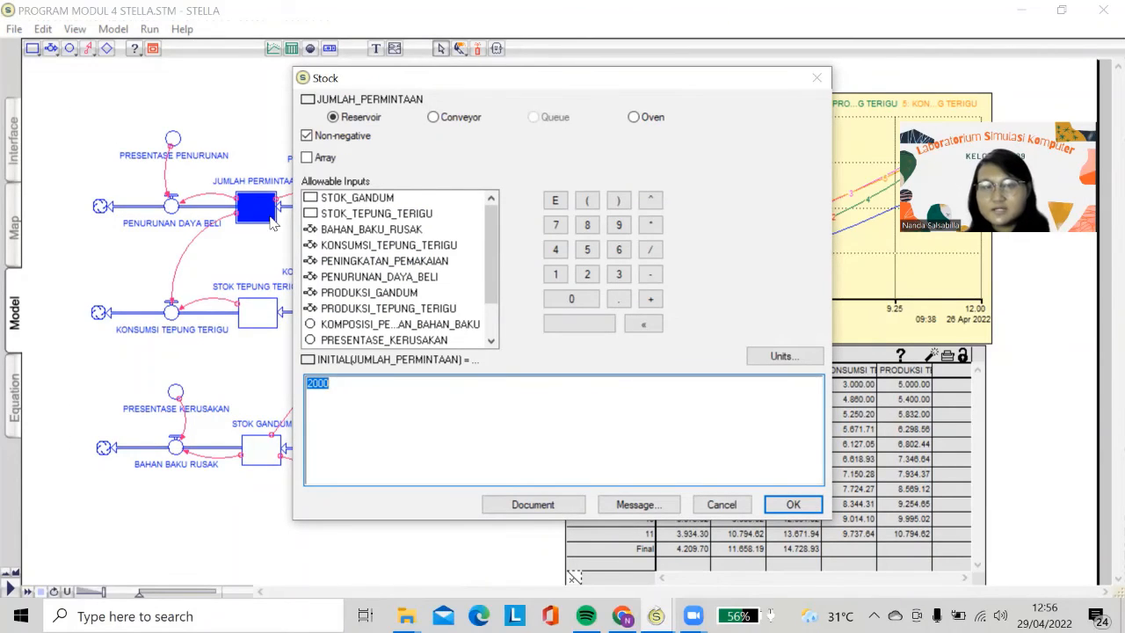
left_click(748, 506)
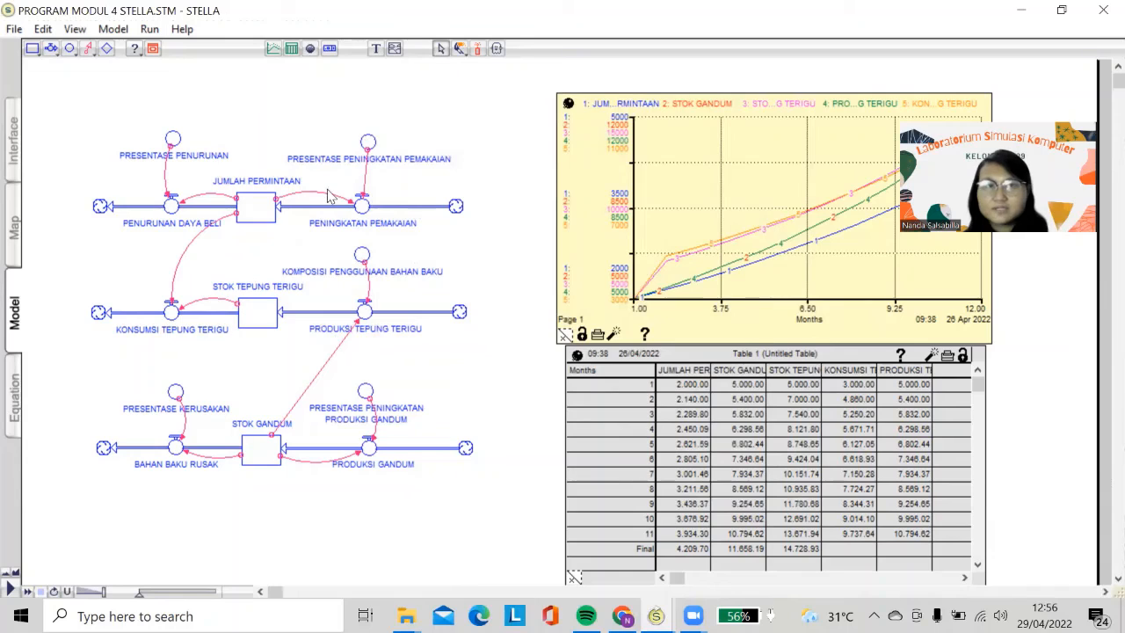
Step: Review the simulation's run specifications, including its length, unit of time and integration method
left_click(149, 29)
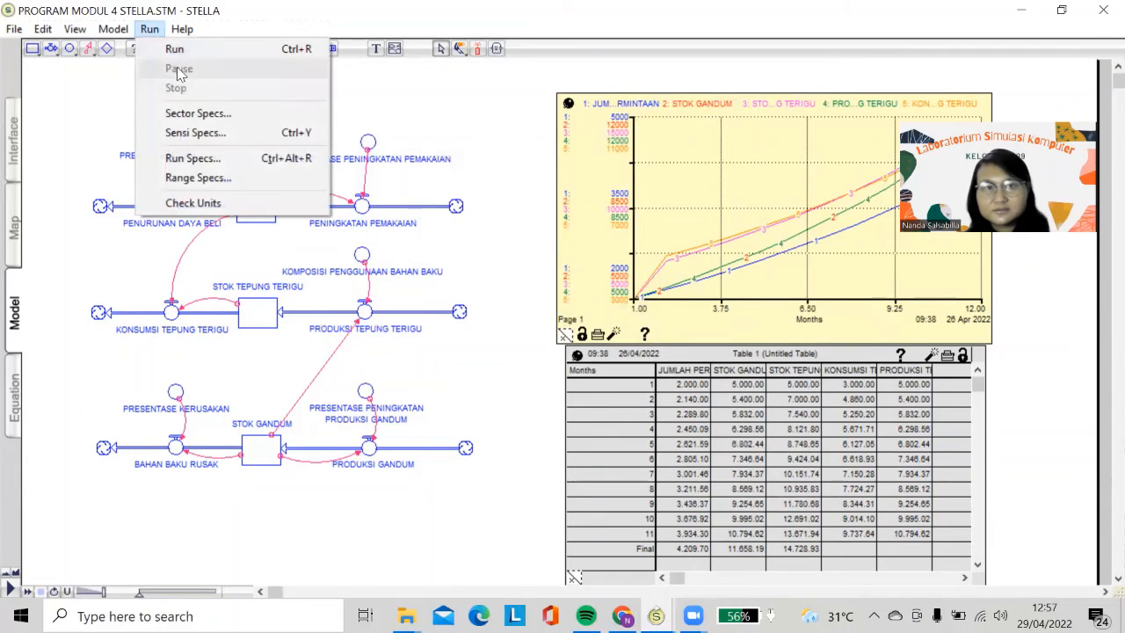
left_click(183, 158)
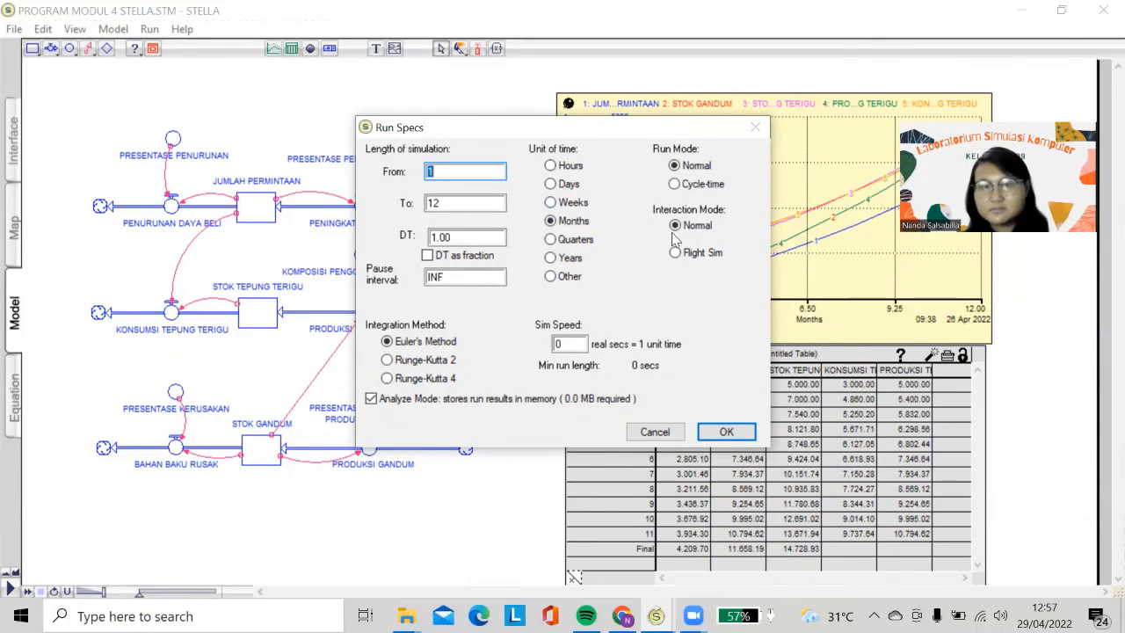
left_click(726, 432)
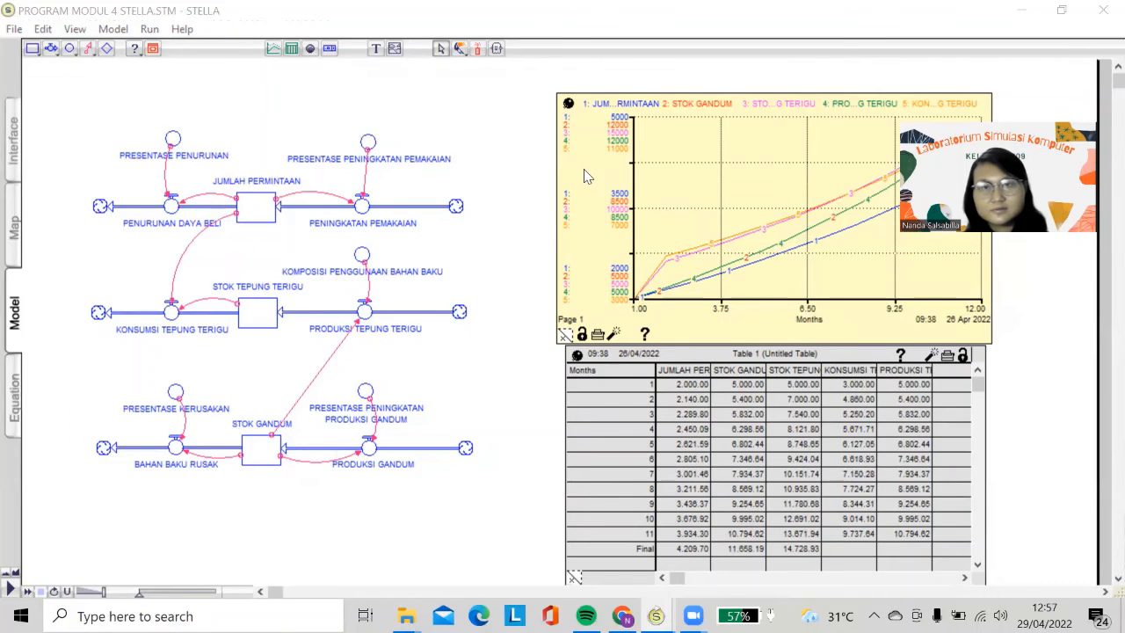
Step: Check which variables are selected for the time series graph and run the simulation
double_click(587, 176)
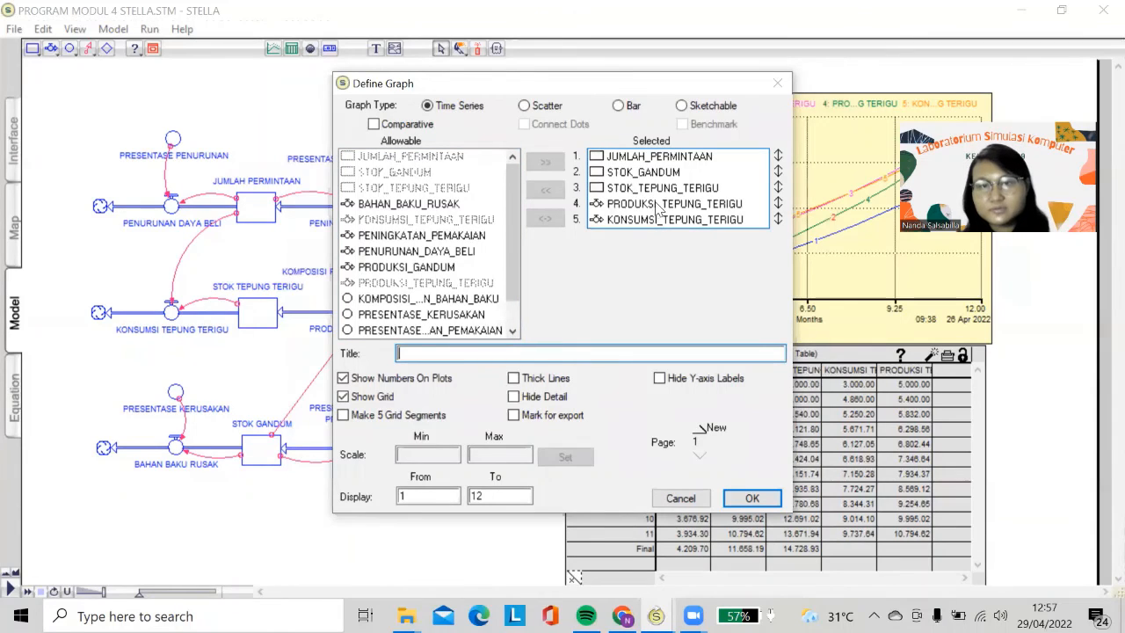
left_click(729, 500)
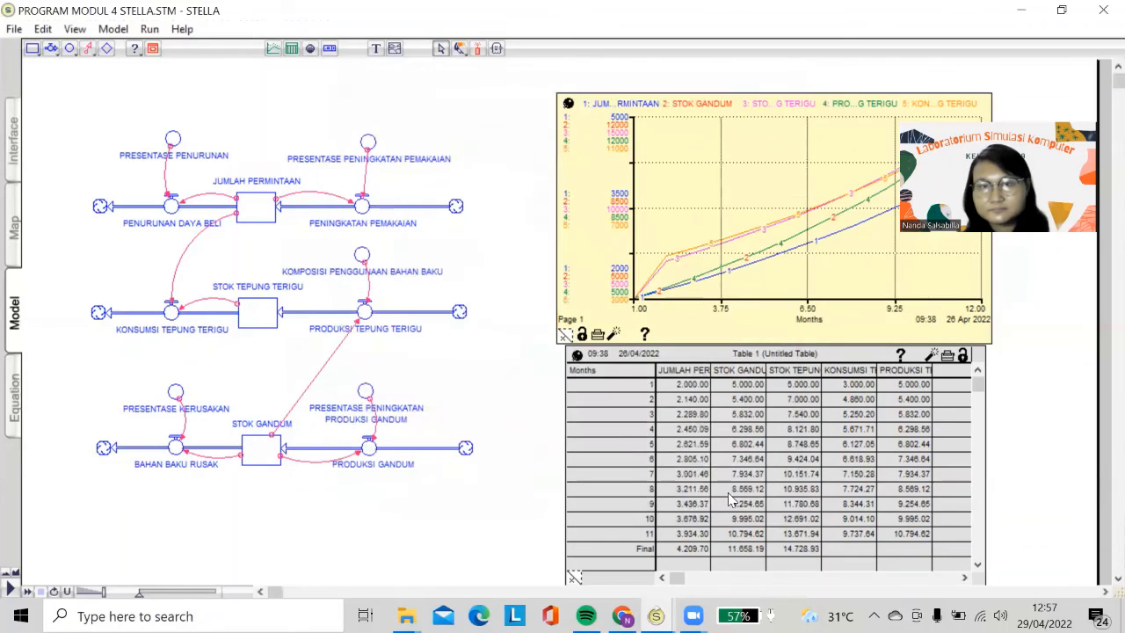
left_click(151, 29)
left_click(171, 47)
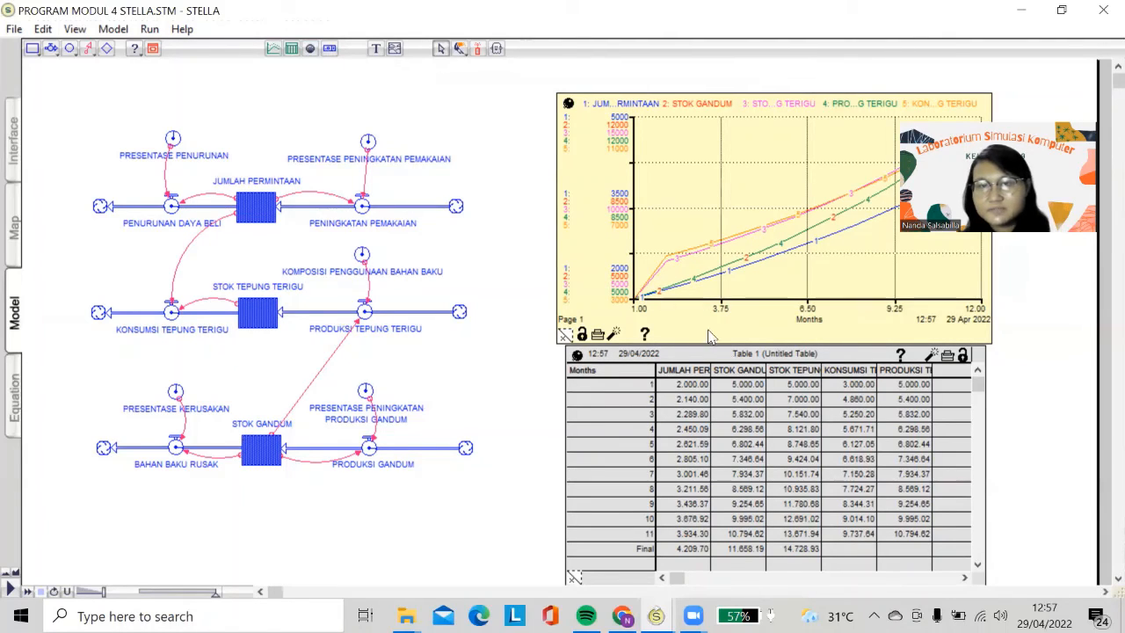
Step: Check which variables and report options are selected for the results table and run the simulation again
double_click(637, 377)
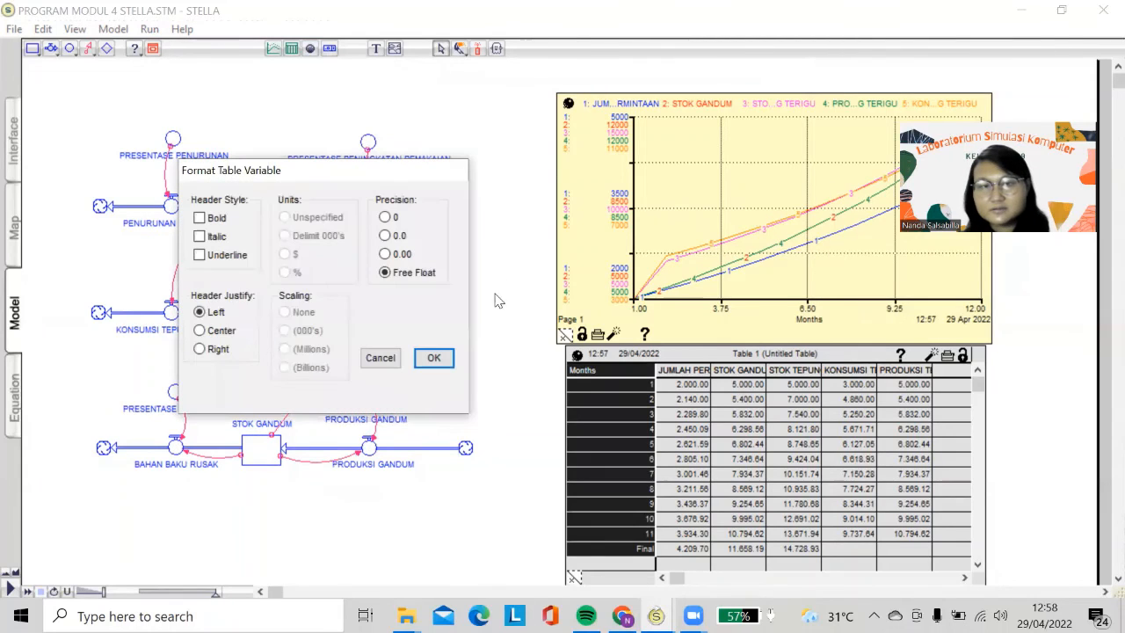
left_click(380, 358)
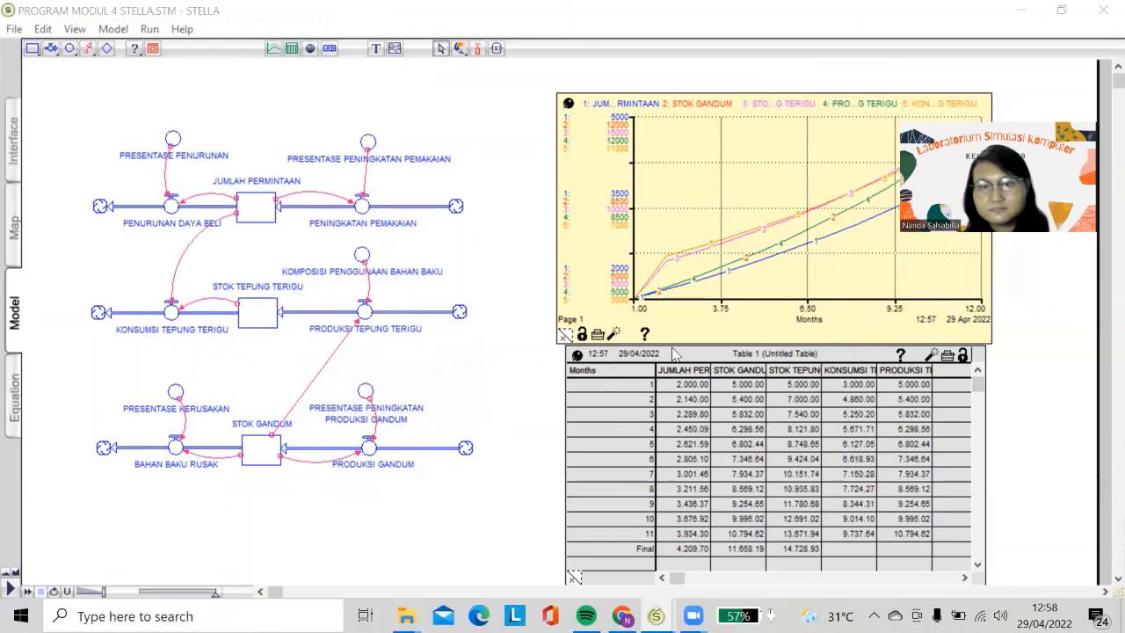
double_click(674, 354)
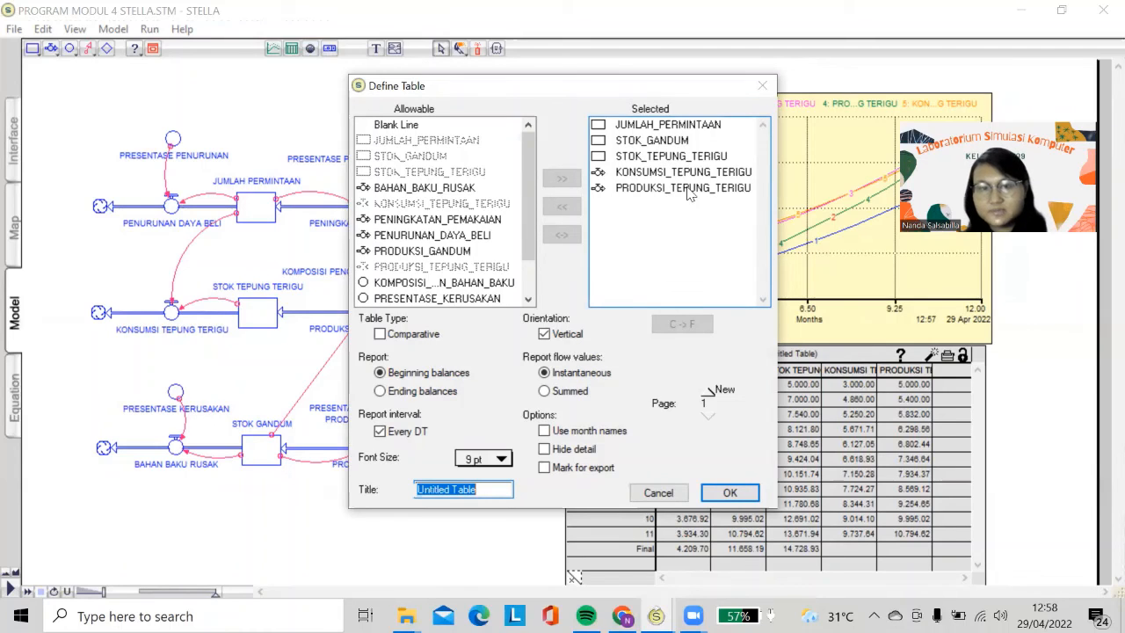
left_click(731, 493)
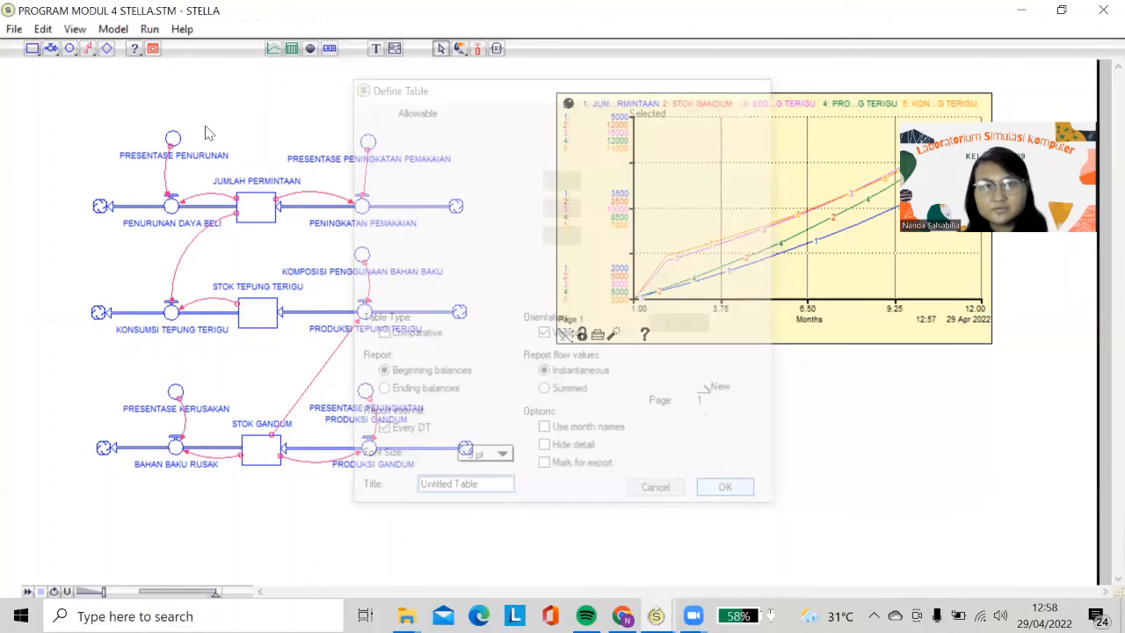
left_click(149, 29)
left_click(156, 50)
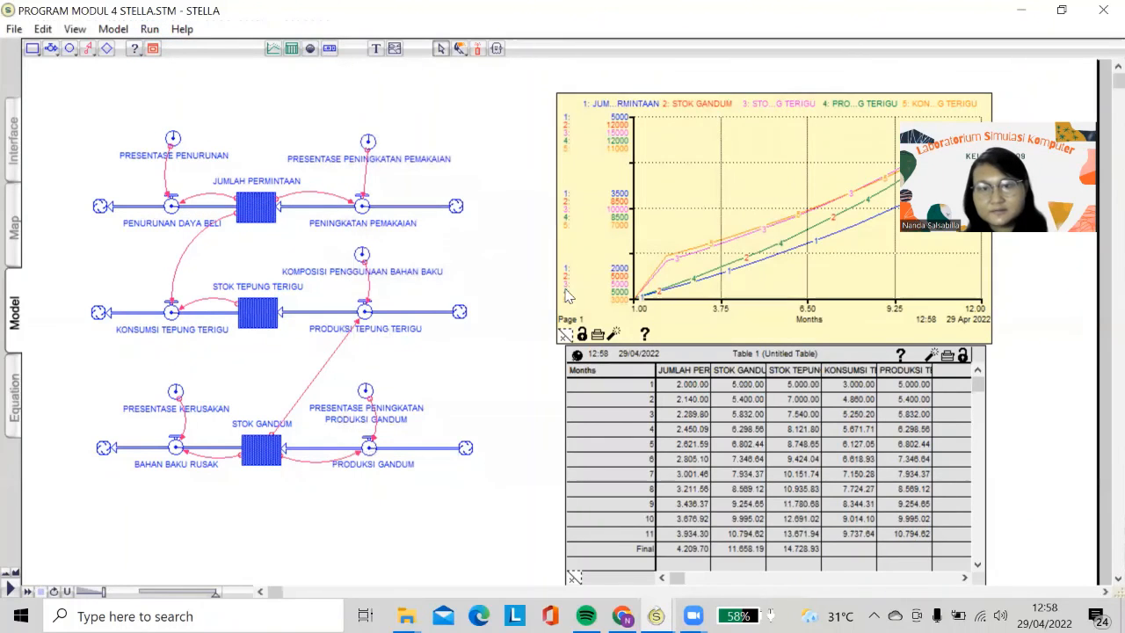